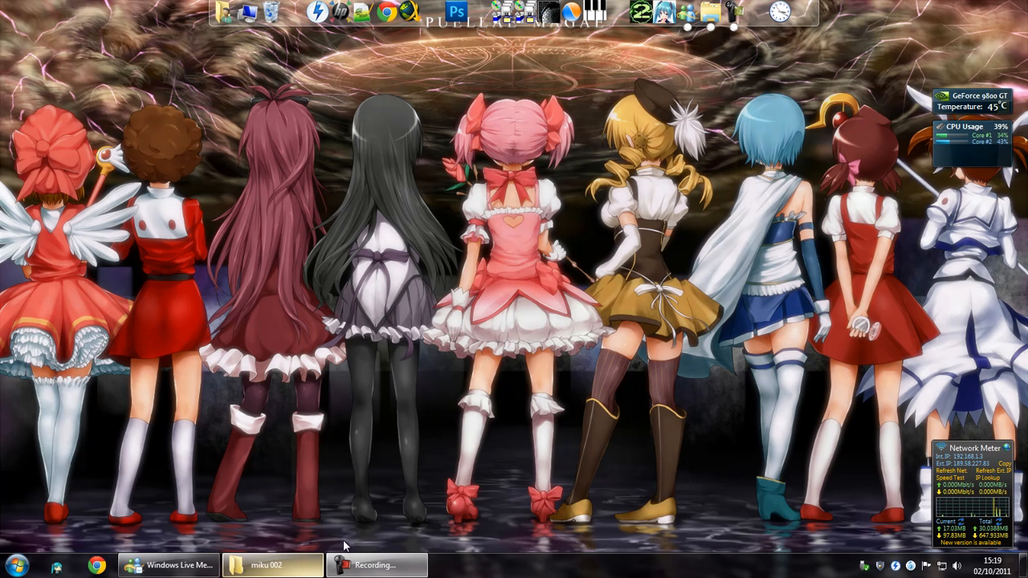
View scan-original.jpg from the miku 002 folder up close and compare its line art with the coloured MM!.jpg.
left_click(282, 569)
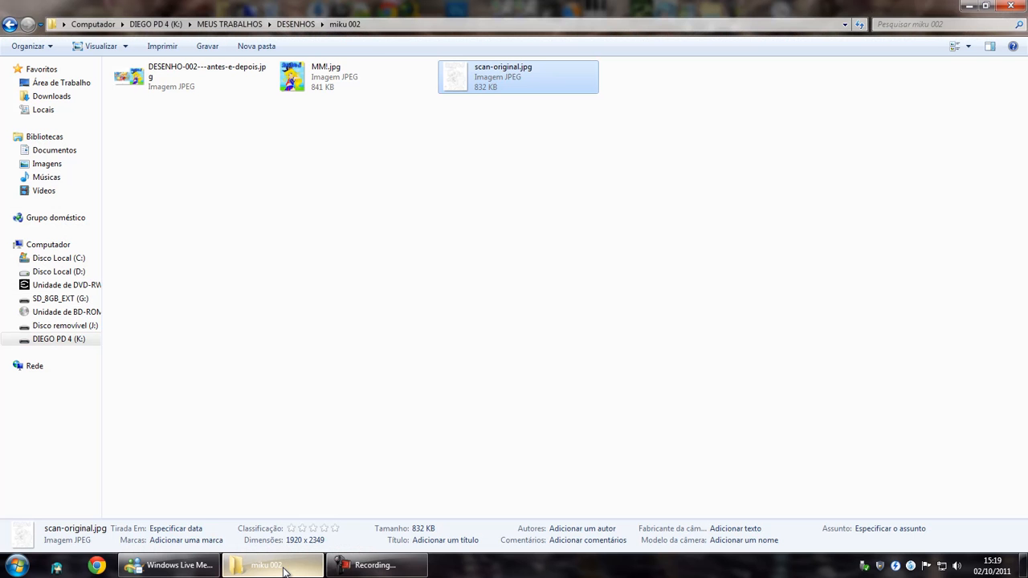
double_click(462, 78)
left_click(482, 566)
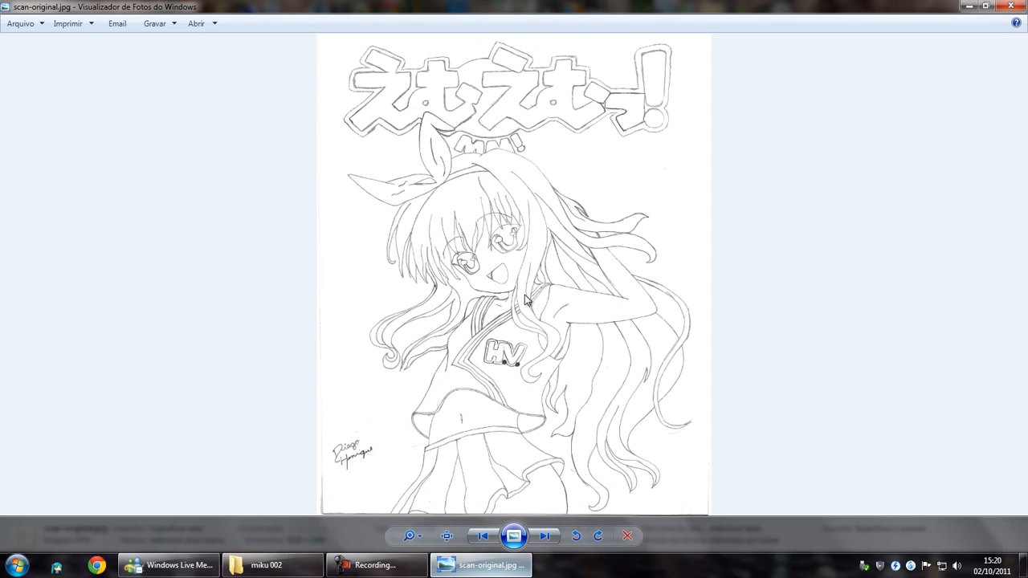
scroll(517, 380, "up", 3)
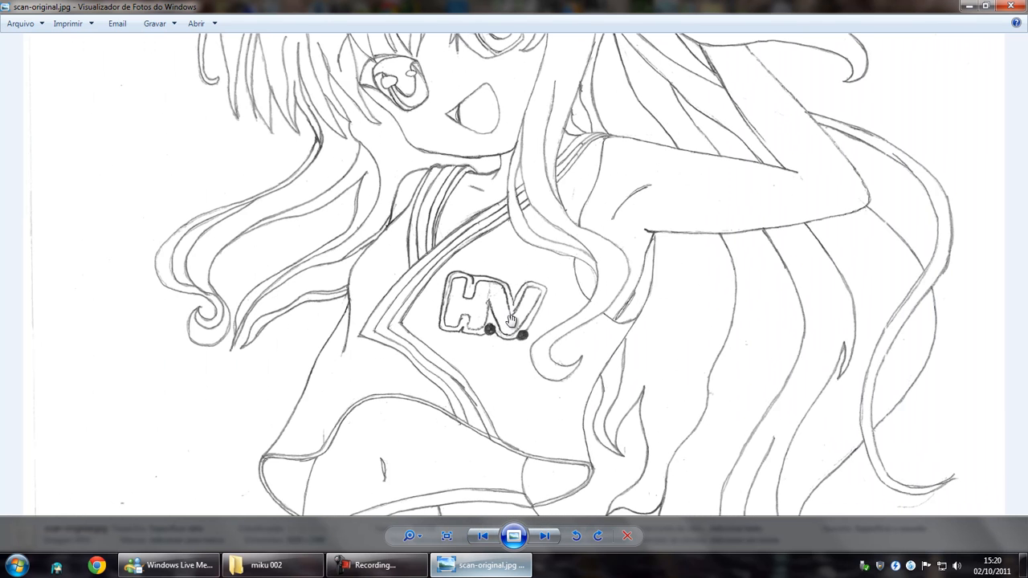
scroll(568, 225, "down", 3)
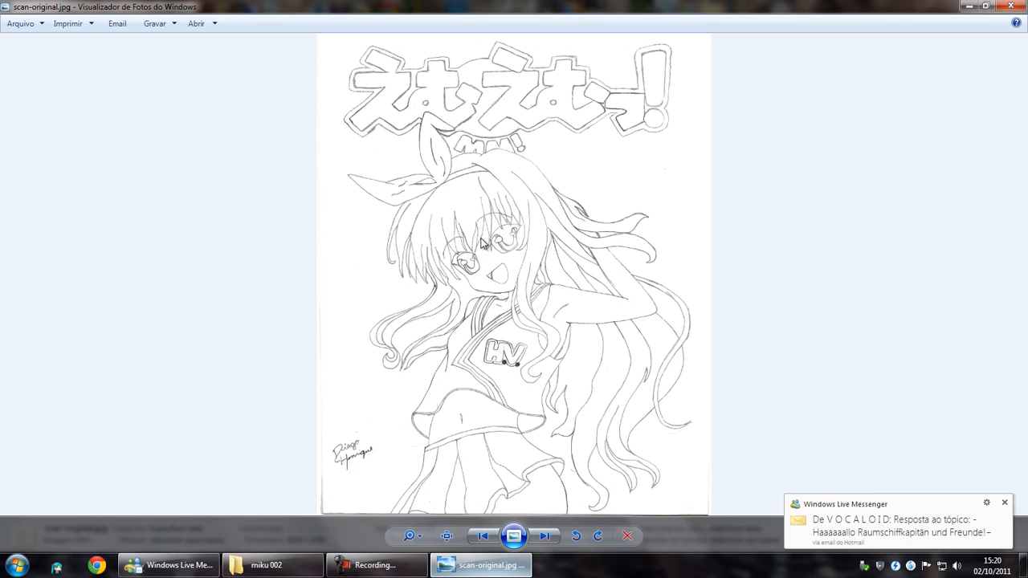
scroll(484, 213, "up", 2)
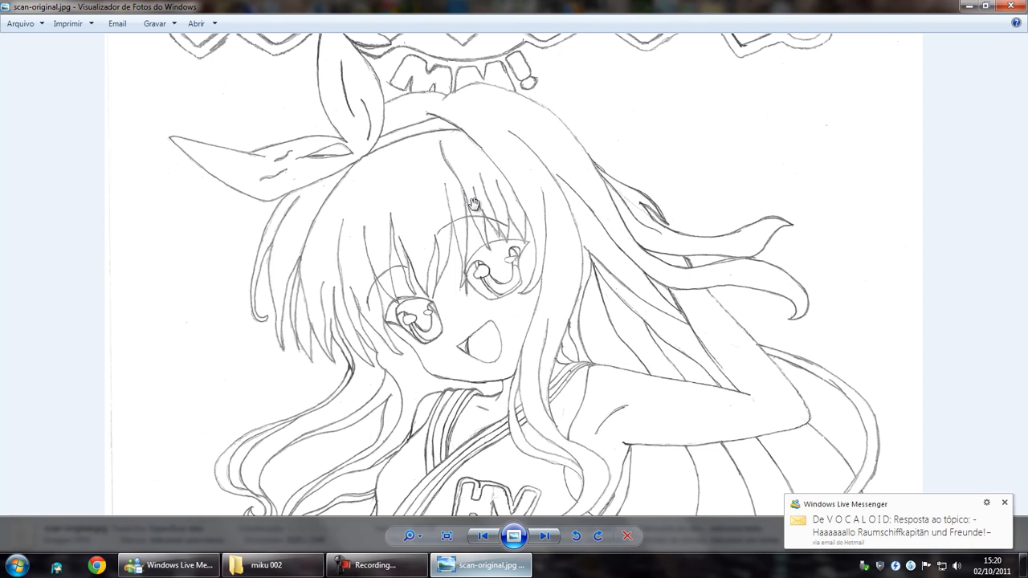
scroll(514, 329, "down", 3)
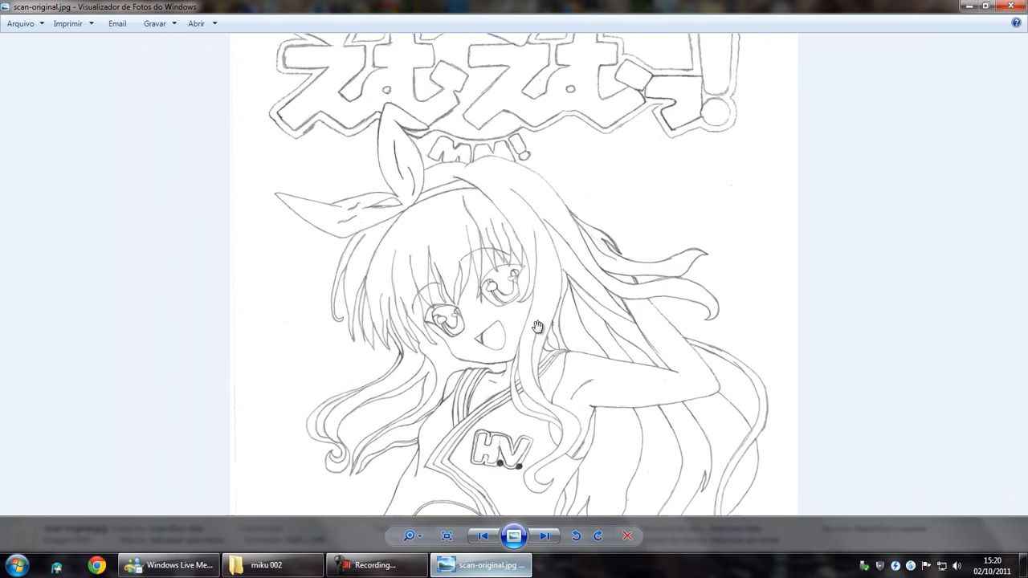
left_click(484, 541)
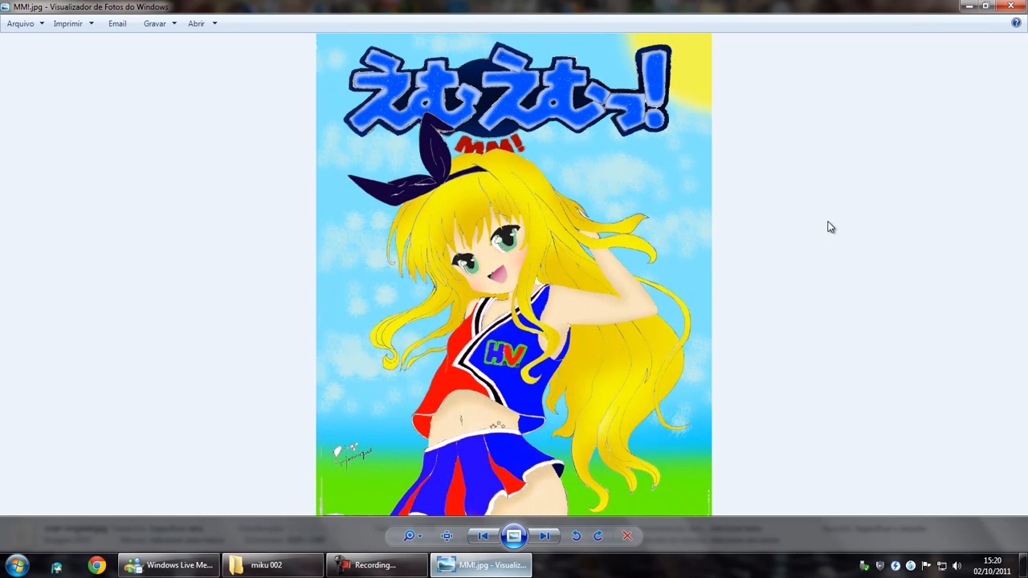
left_click(1011, 6)
Switch to Photoshop and open scan-original.jpg from the miku 002 folder as a document.
left_click(464, 12)
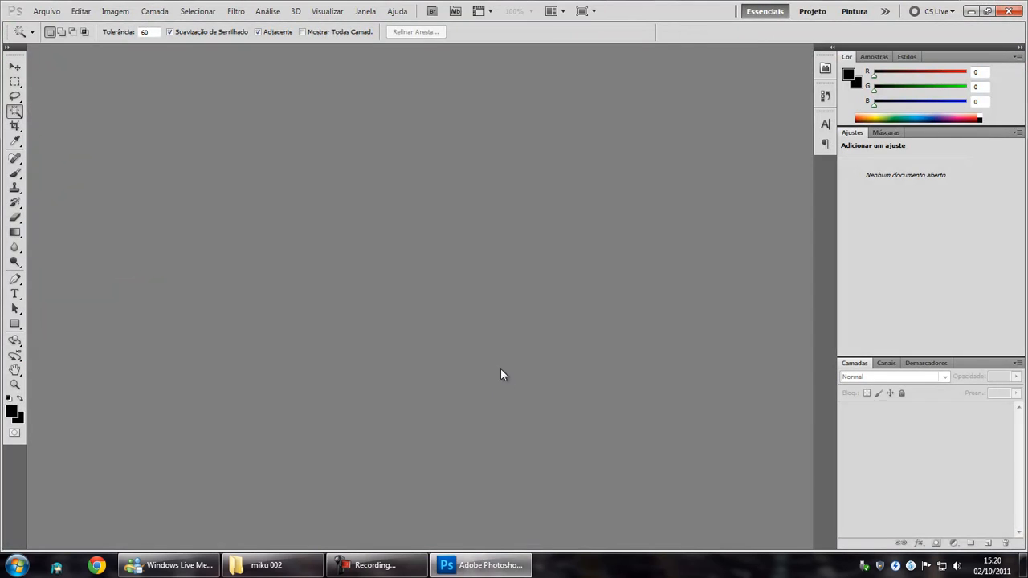
left_click(265, 565)
left_click_drag(473, 106, 470, 299)
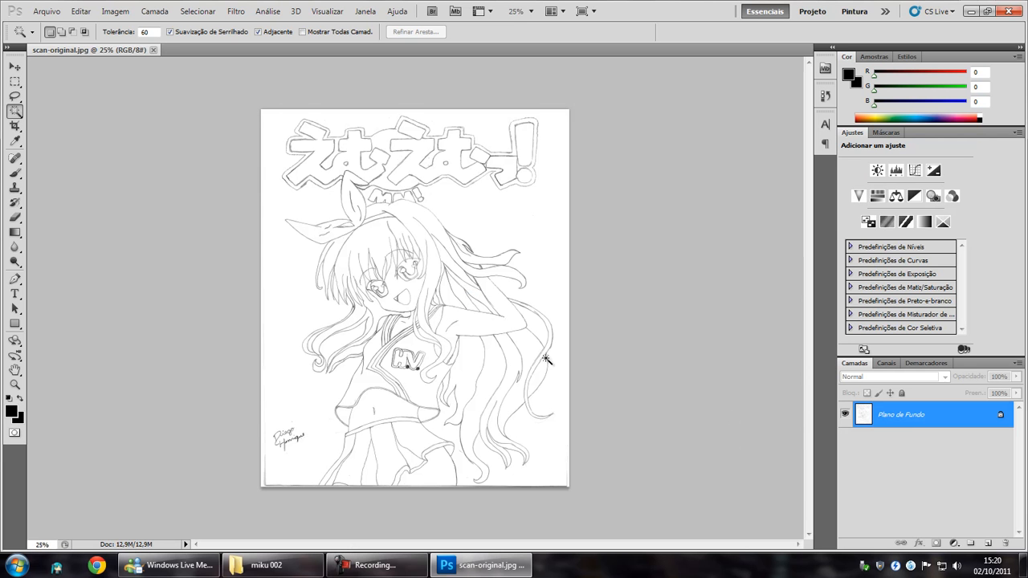
scroll(545, 359, "up", 3)
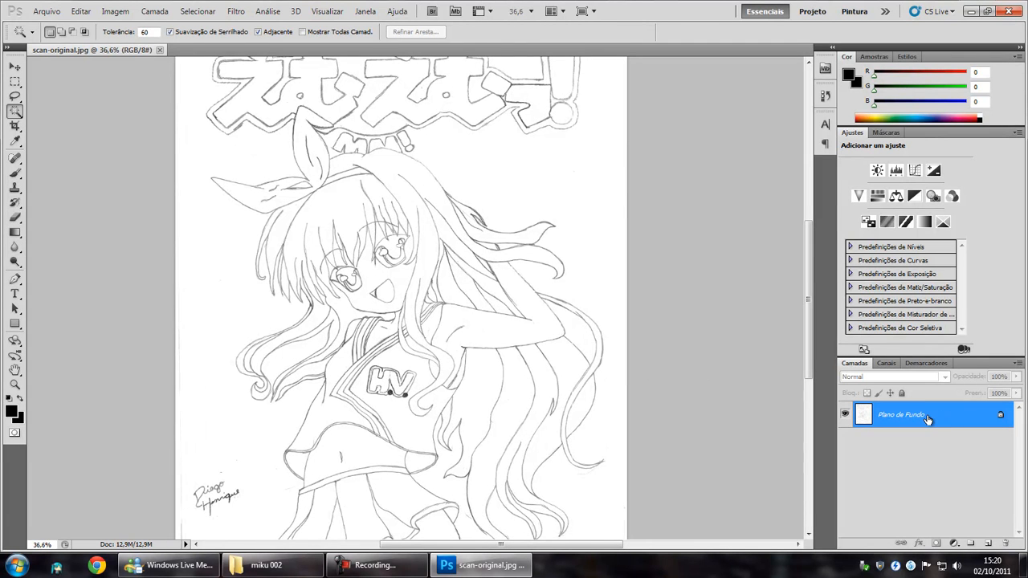
Add a new empty layer above the scanned drawing.
left_click(988, 545)
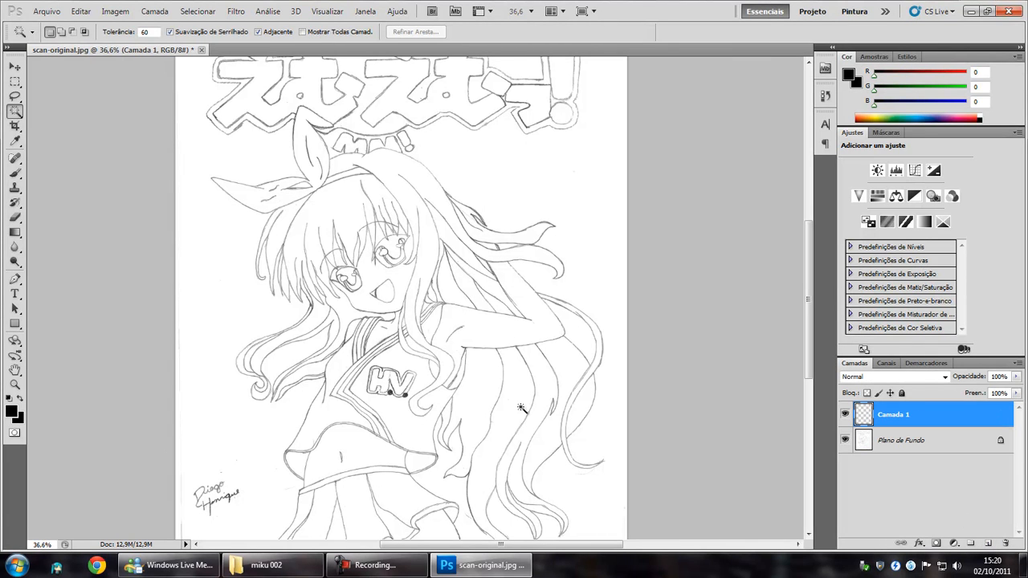
mouse_move(524, 424)
left_mouse_down()
mouse_move(556, 396)
mouse_move(564, 297)
left_mouse_up()
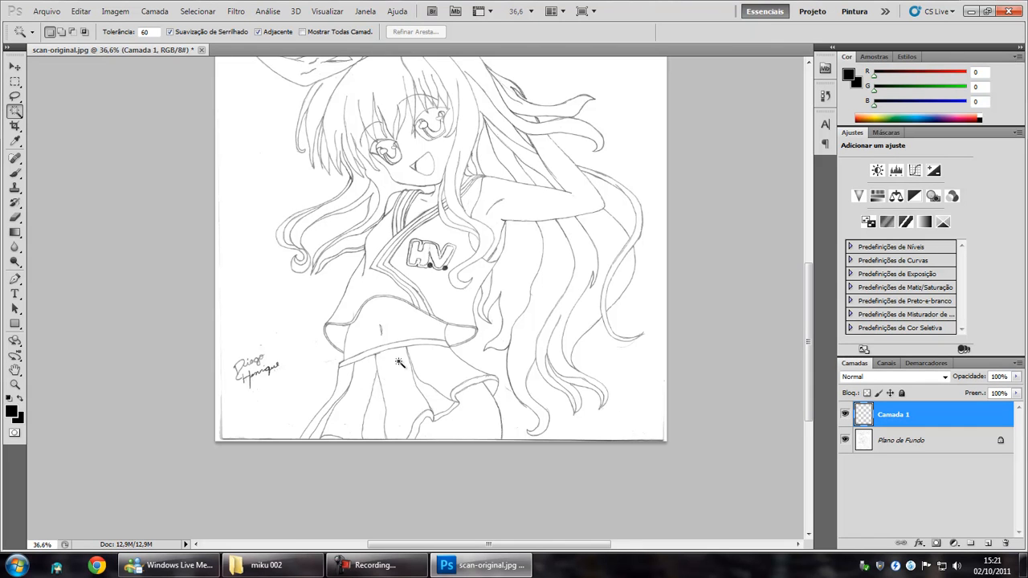
left_click_drag(448, 238, 449, 353)
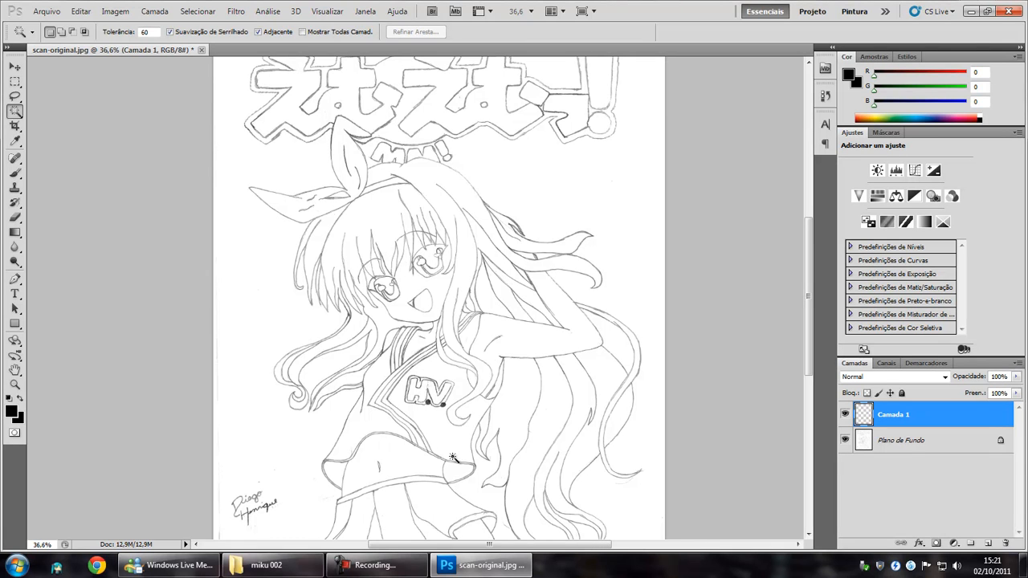
Select the girl's bare belly area on the Plano de Fundo layer with the Magic Wand.
left_click(907, 442)
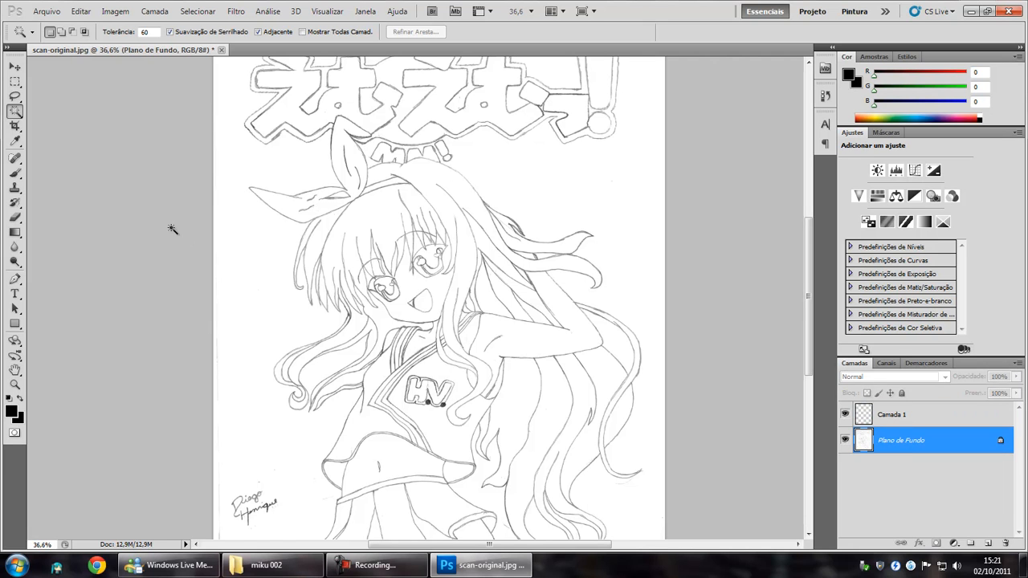
right_click(14, 112)
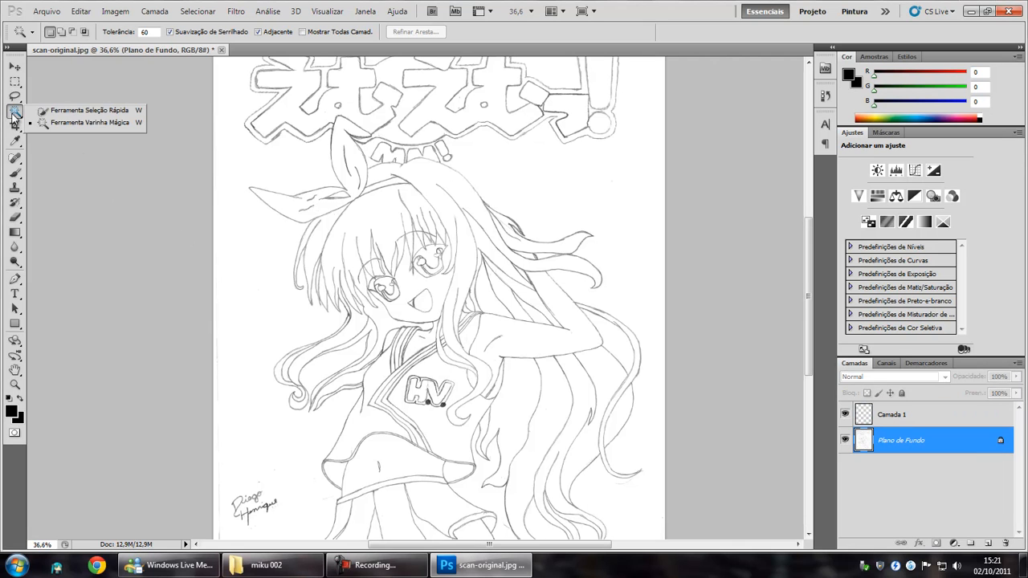
left_click(73, 124)
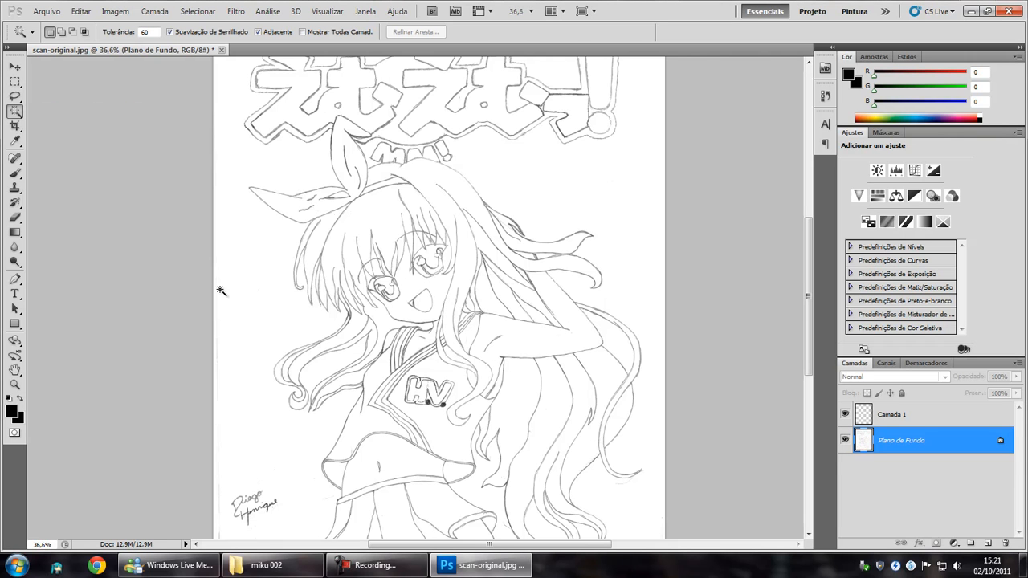
left_click_drag(426, 451, 474, 223)
scroll(474, 223, "up", 5)
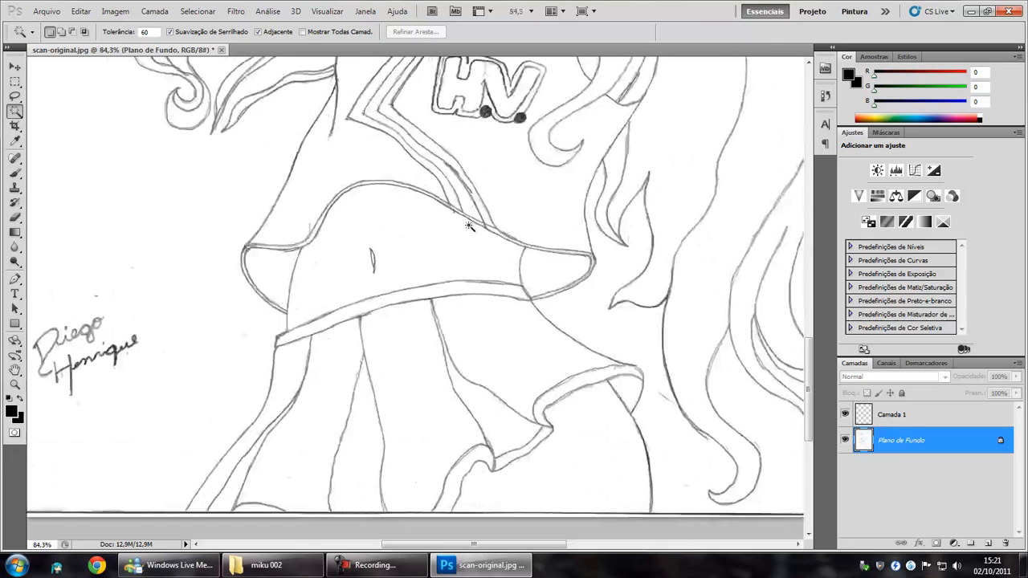
left_click(398, 239)
scroll(374, 257, "up", 5)
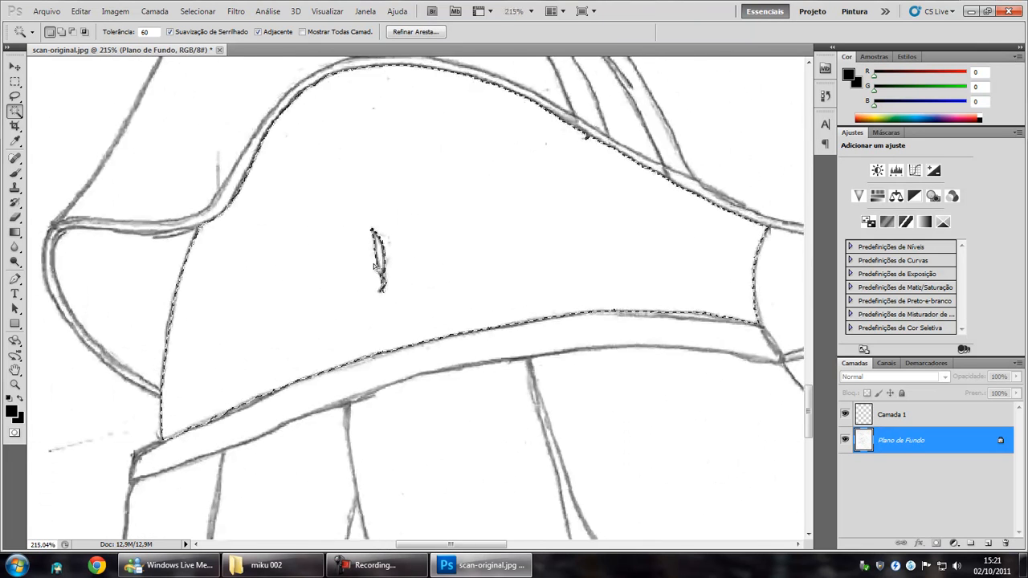
scroll(374, 265, "up", 2)
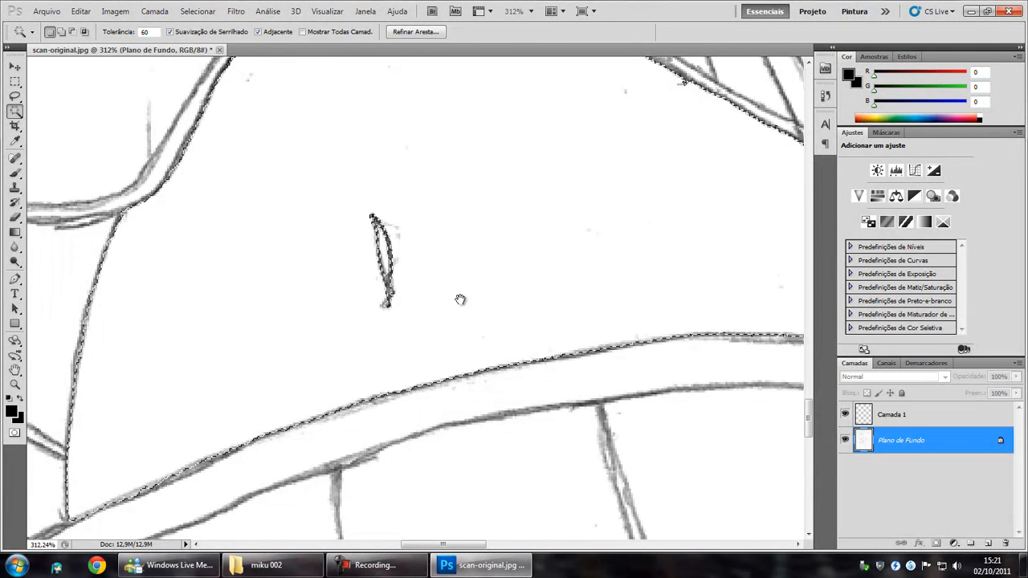
left_click_drag(460, 299, 367, 137)
scroll(425, 257, "down", 5)
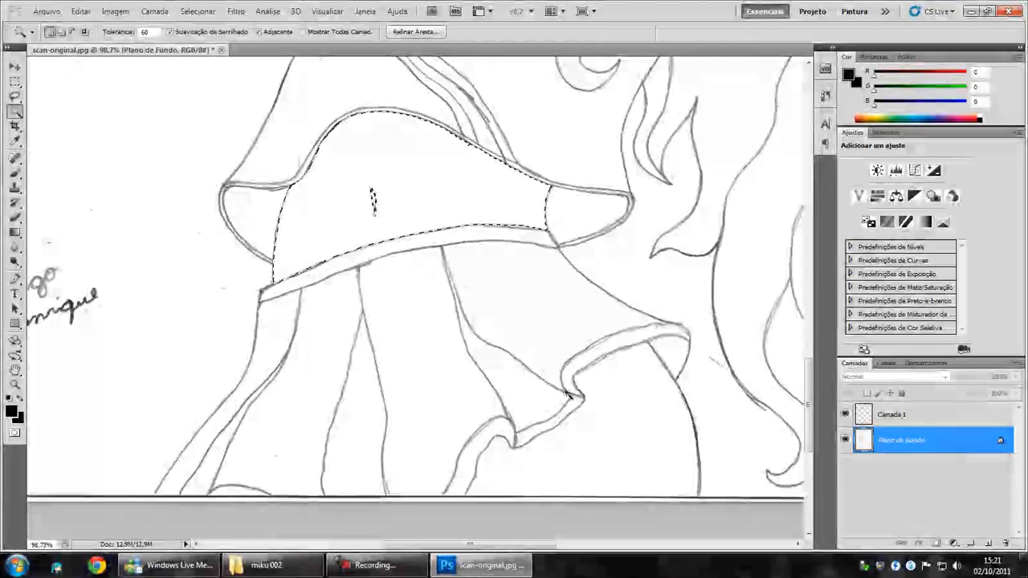
Add the thigh area below the skirt's hem to the existing belly selection.
left_click(598, 436, "shift")
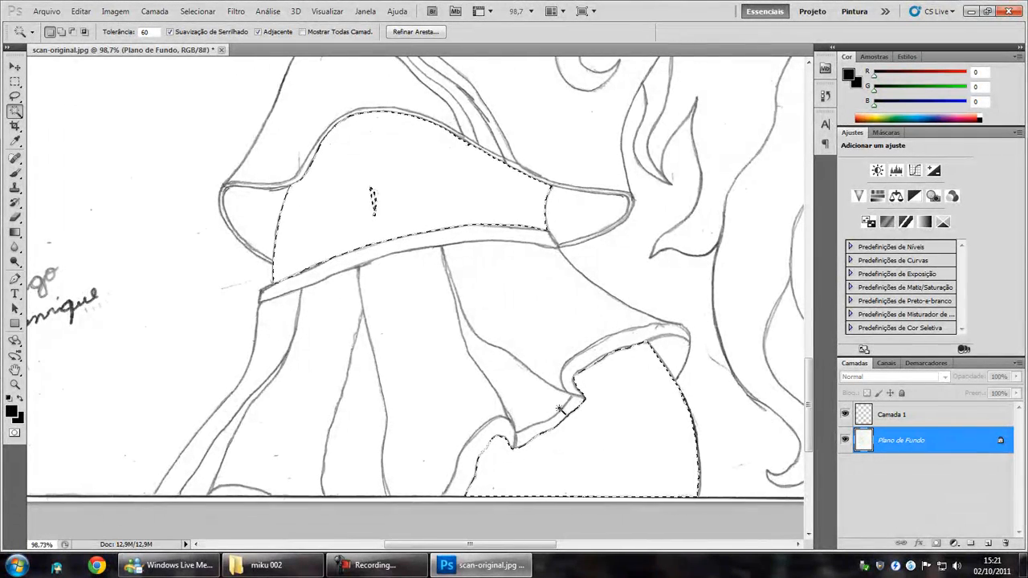
scroll(559, 409, "up", 1)
scroll(578, 425, "down", 2)
scroll(614, 442, "up", 2)
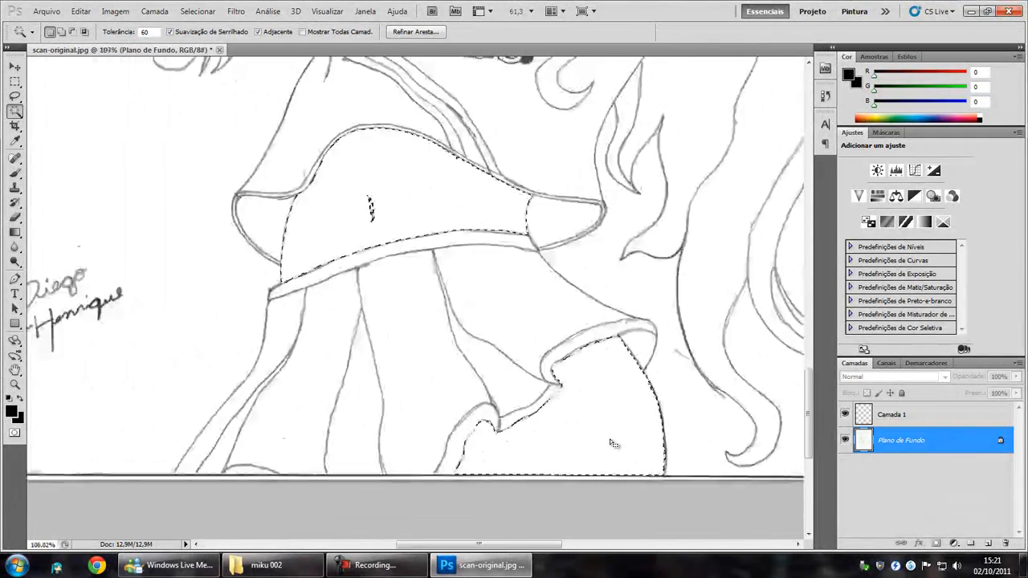
scroll(612, 442, "up", 3)
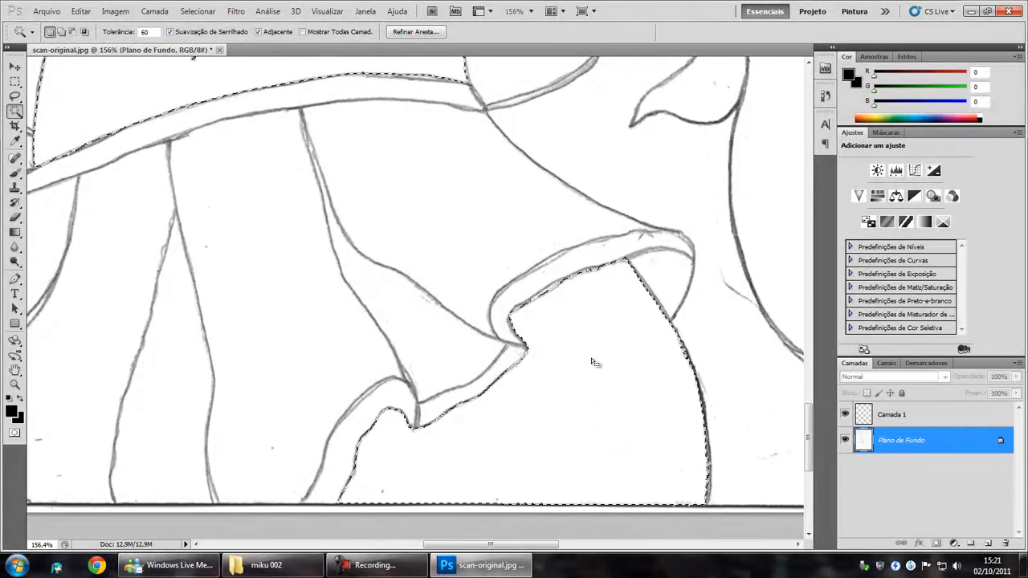
scroll(459, 317, "down", 5)
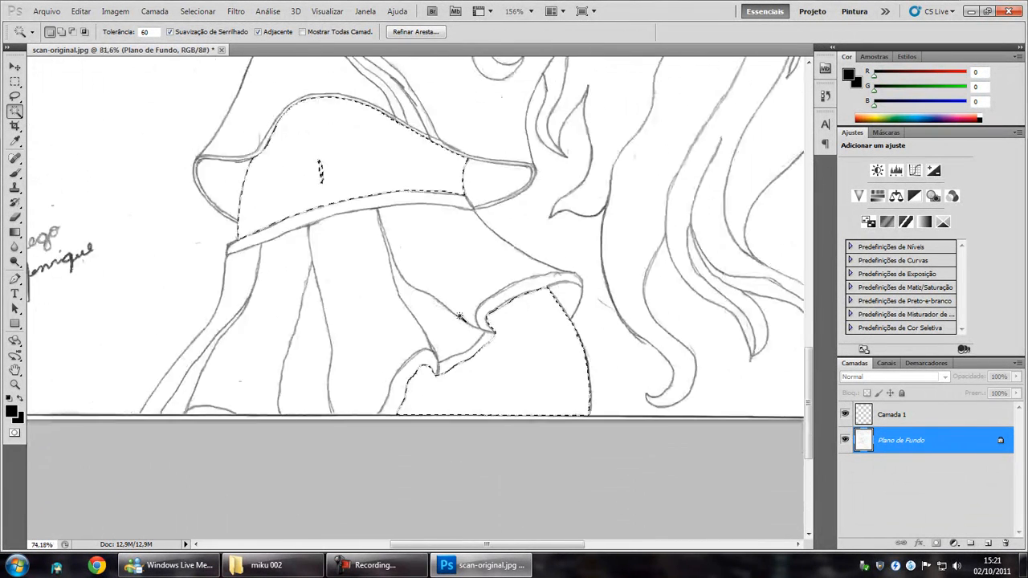
scroll(460, 317, "down", 1)
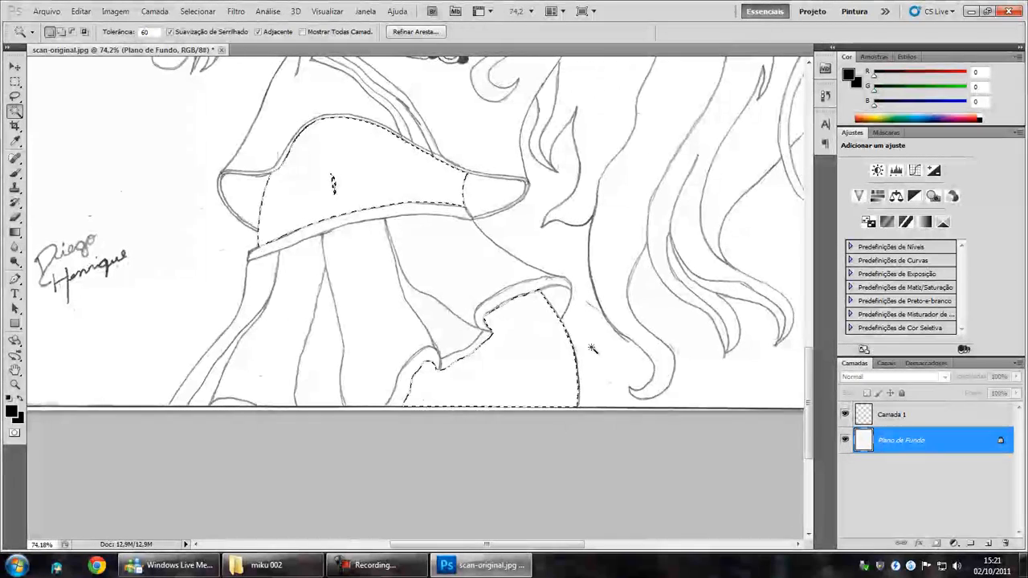
mouse_move(393, 136)
left_mouse_down()
mouse_move(469, 229)
mouse_move(489, 235)
left_mouse_up()
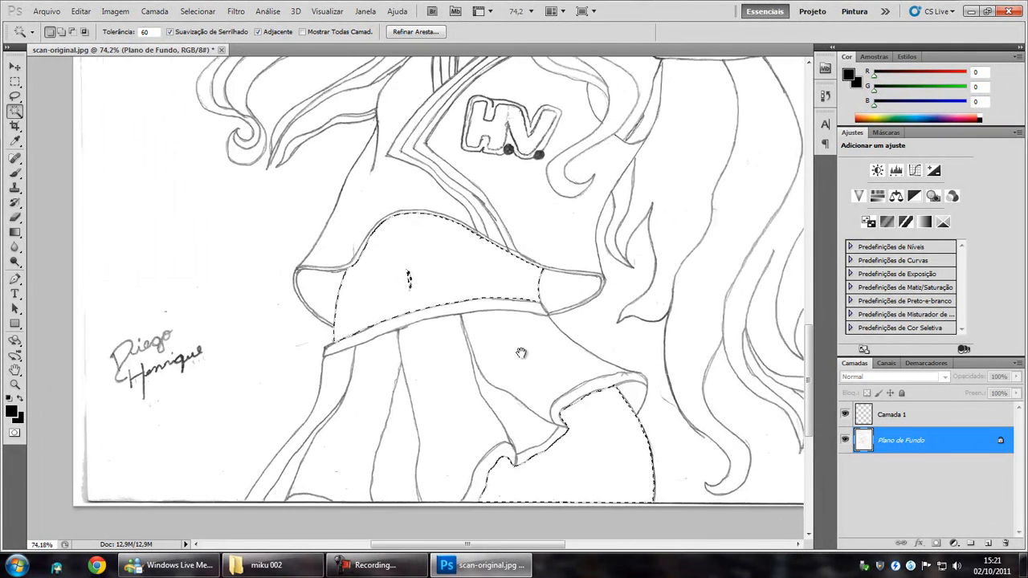
Activate the Camada 1 layer, choose the Brush tool and open the foreground colour for editing.
left_click(903, 414)
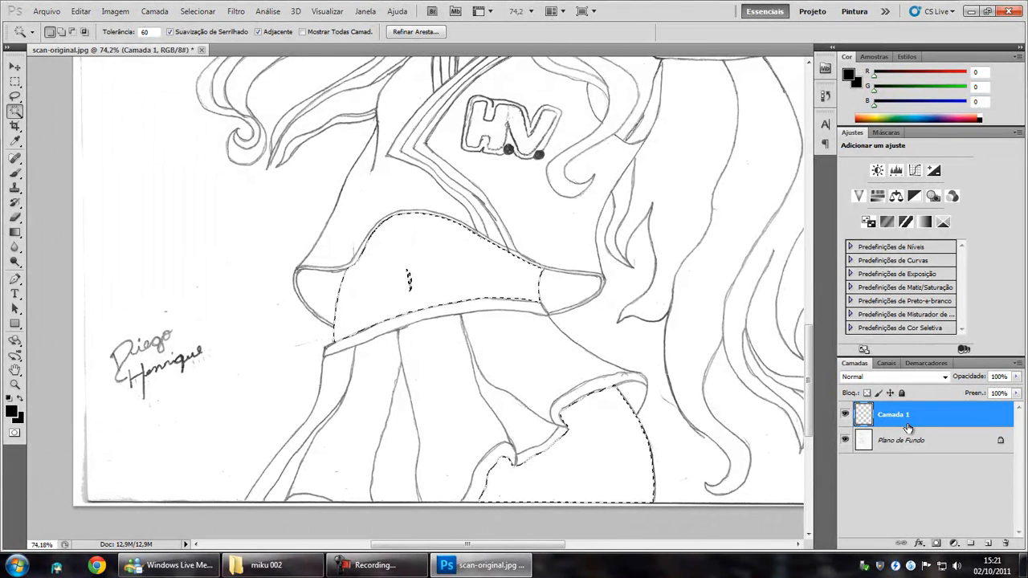
left_click(14, 175)
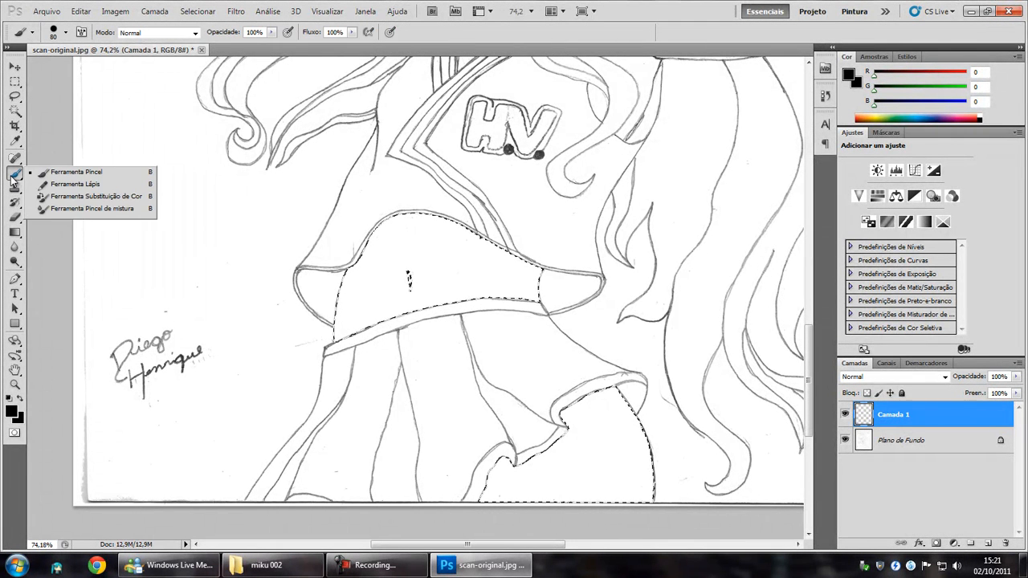
left_click(61, 173)
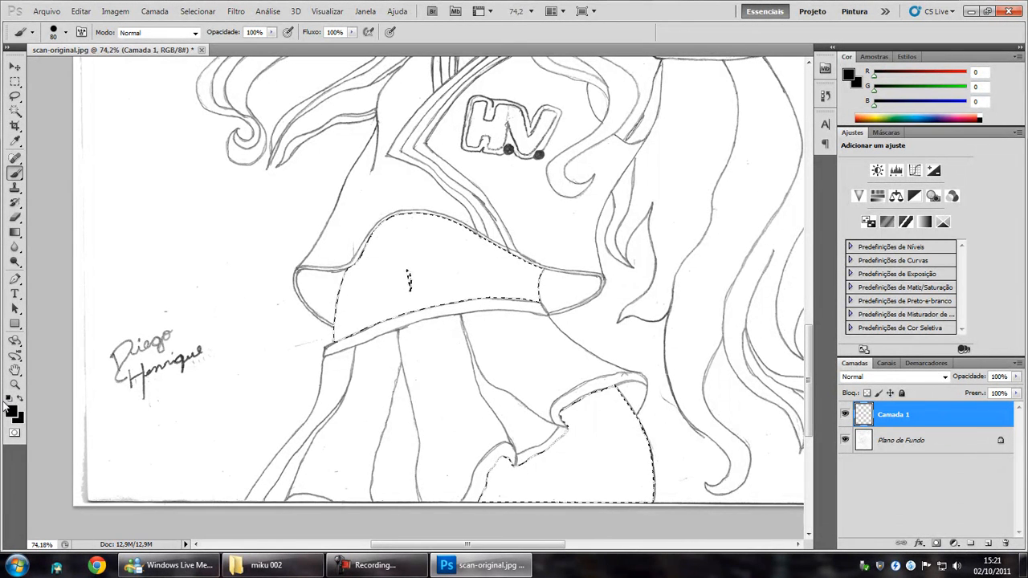
left_click(11, 412)
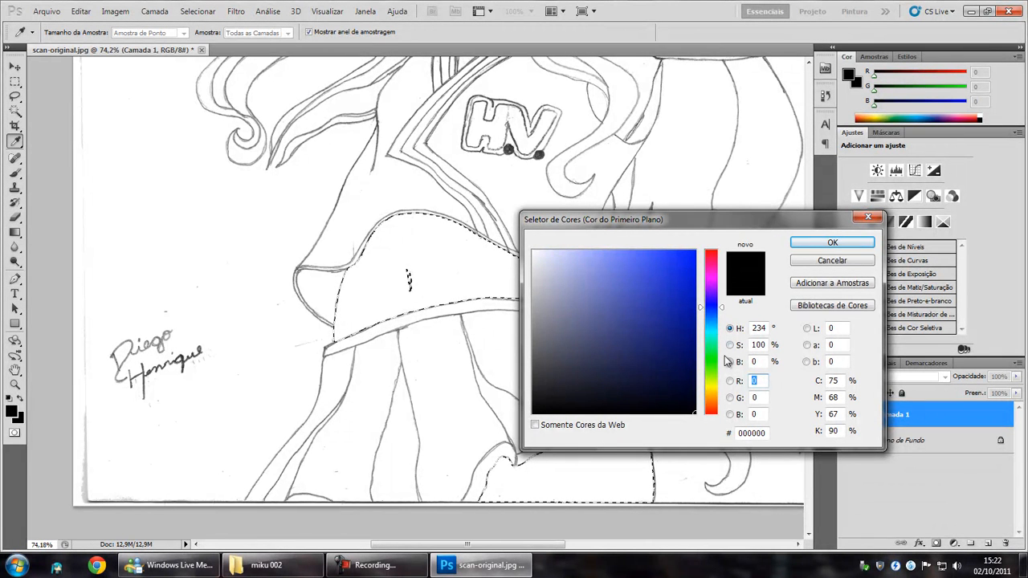
left_click_drag(716, 335, 719, 330)
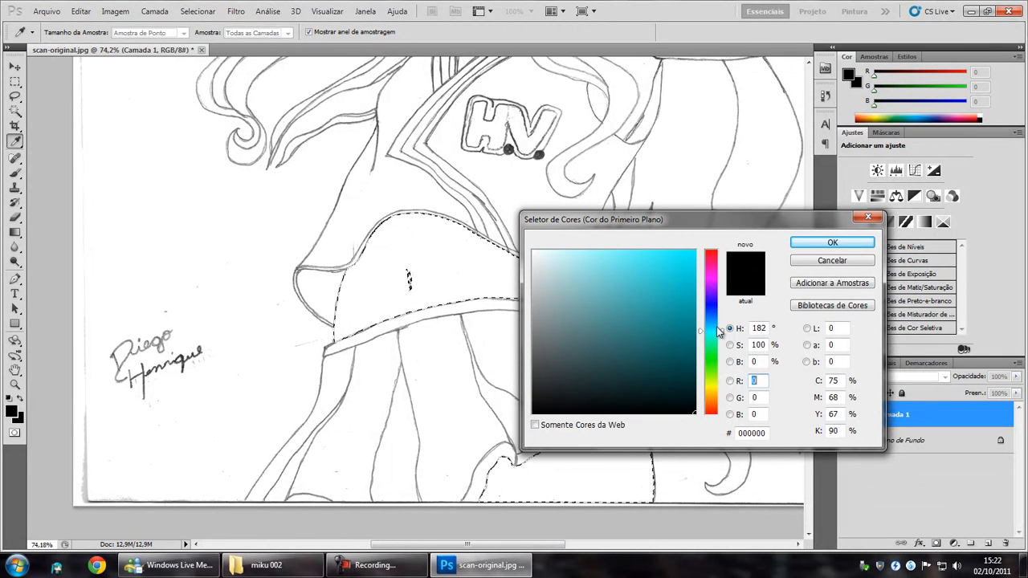
left_click(823, 284)
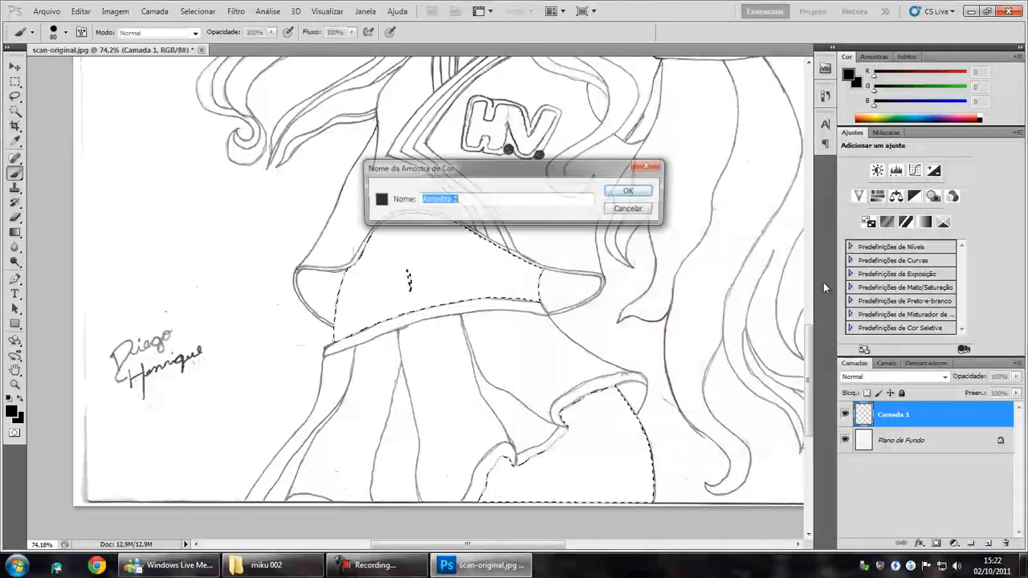
left_click(630, 209)
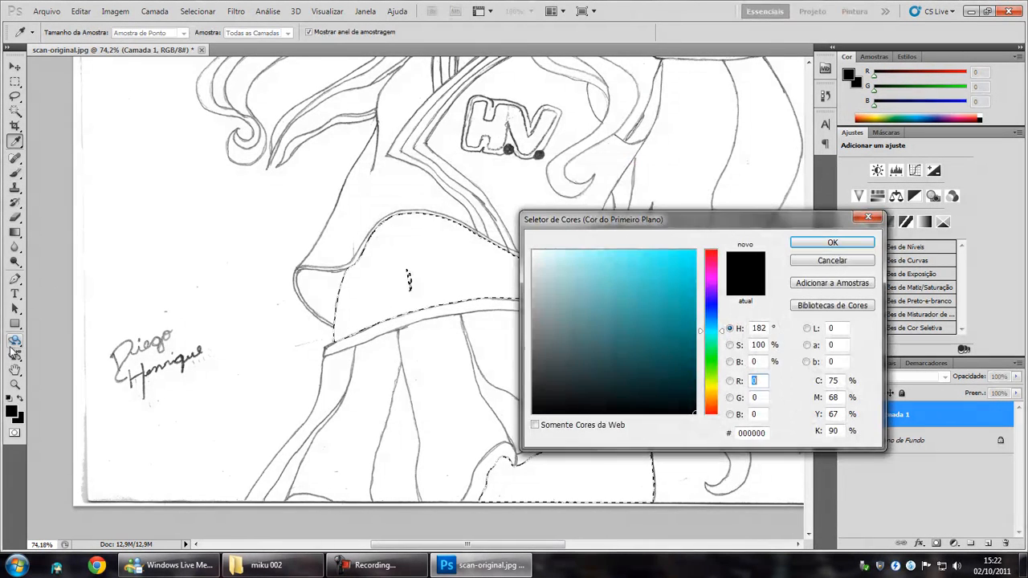
Set the foreground colour to the pale skin tone ANPA 748-4 AdPro from the Cor ANPA colour library.
left_click(803, 305)
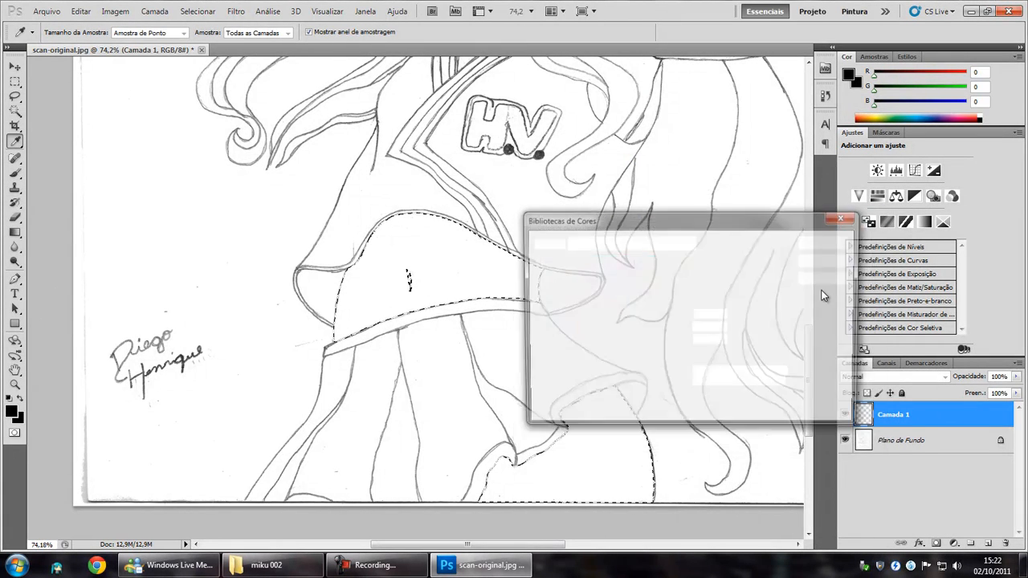
left_click(602, 320)
left_click(606, 293)
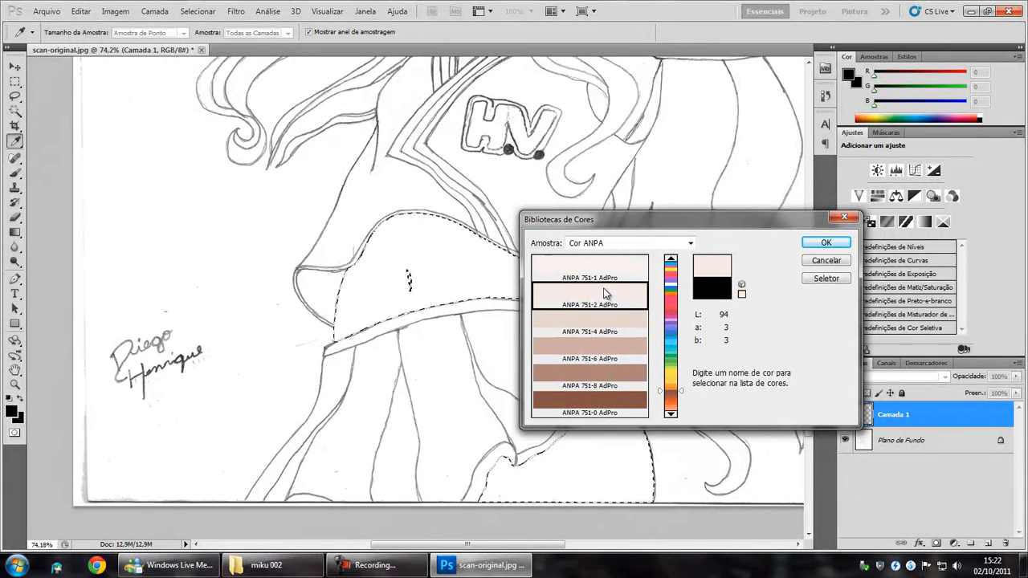
left_click(635, 328)
left_click_drag(675, 370, 680, 382)
left_click(619, 324)
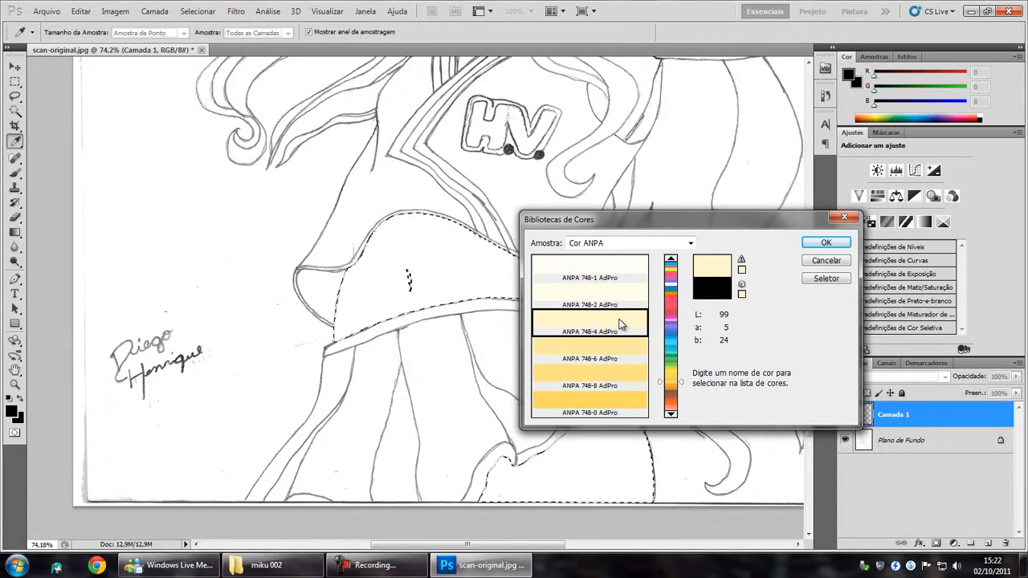
left_click(826, 244)
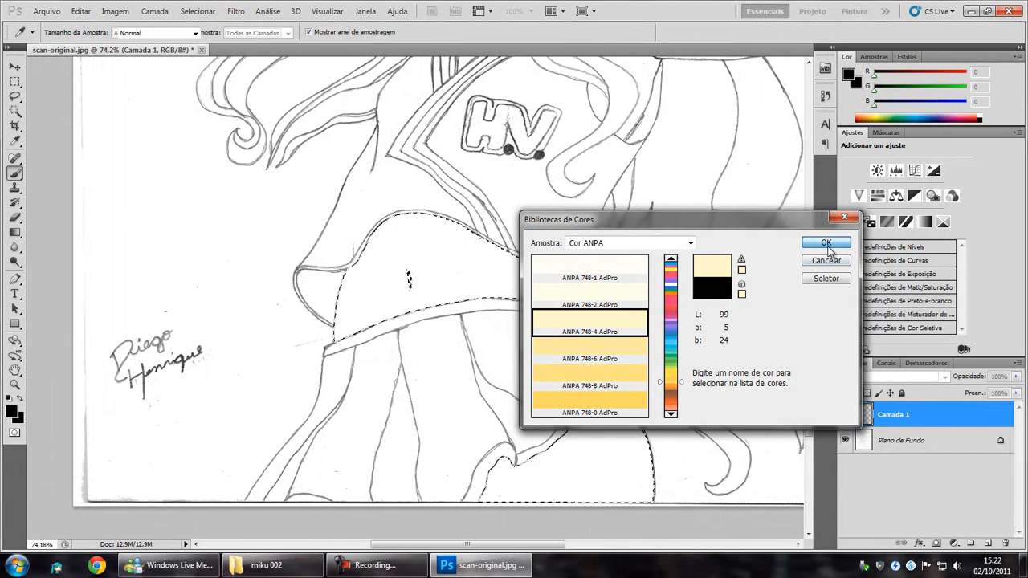
Switch to the Brush tool and set the brush size to 133 px.
key("b")
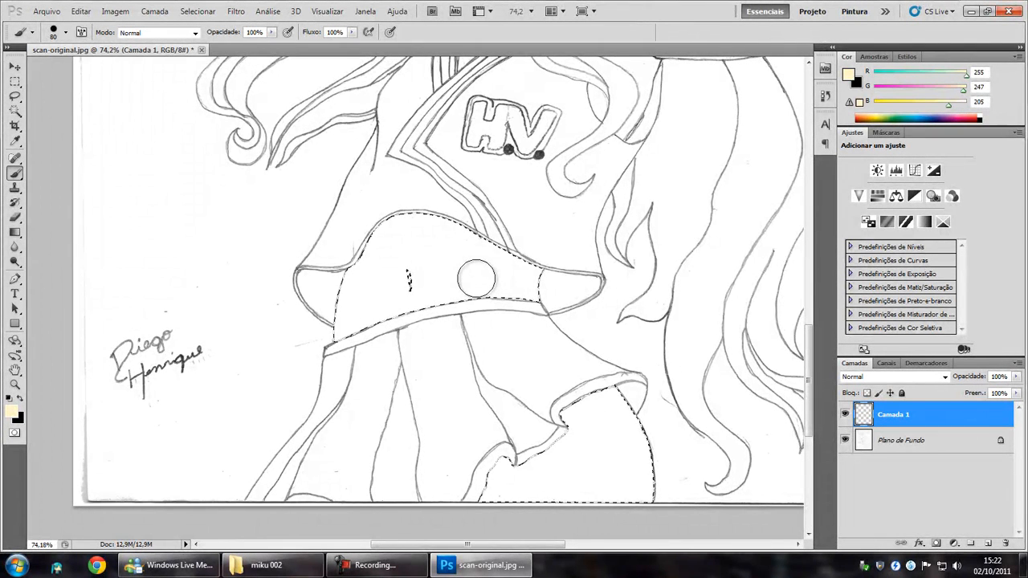
key("bracketright")
key("bracketright")
key("bracketright")
right_click(473, 277)
mouse_move(544, 302)
left_mouse_down()
mouse_move(563, 305)
mouse_move(498, 338)
mouse_move(491, 312)
left_mouse_up()
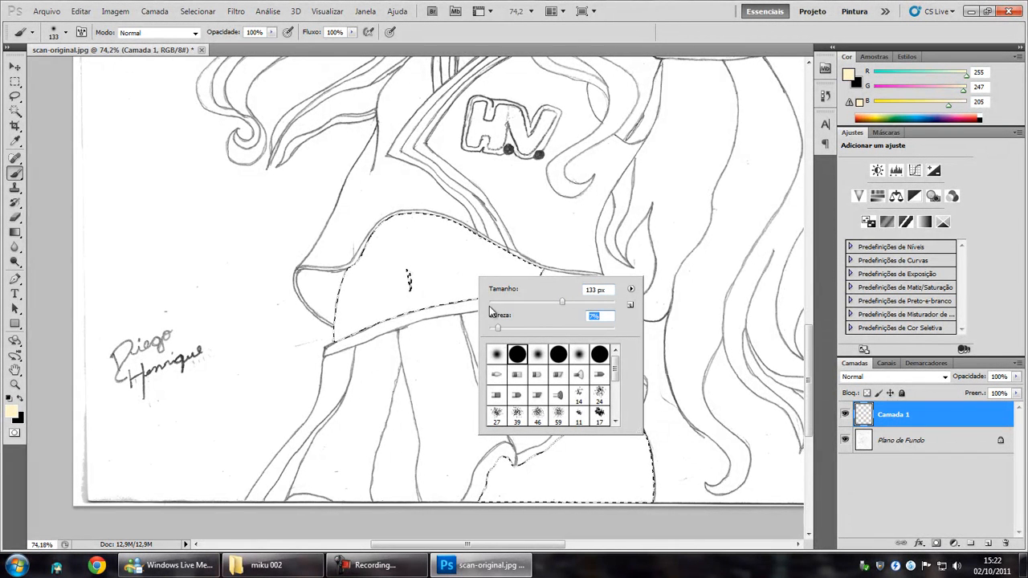
Paint the selected belly and thigh areas completely with the pale base skin tone.
left_click(431, 251)
mouse_move(424, 297)
left_mouse_down()
mouse_move(385, 287)
mouse_move(356, 314)
mouse_move(332, 308)
left_mouse_up()
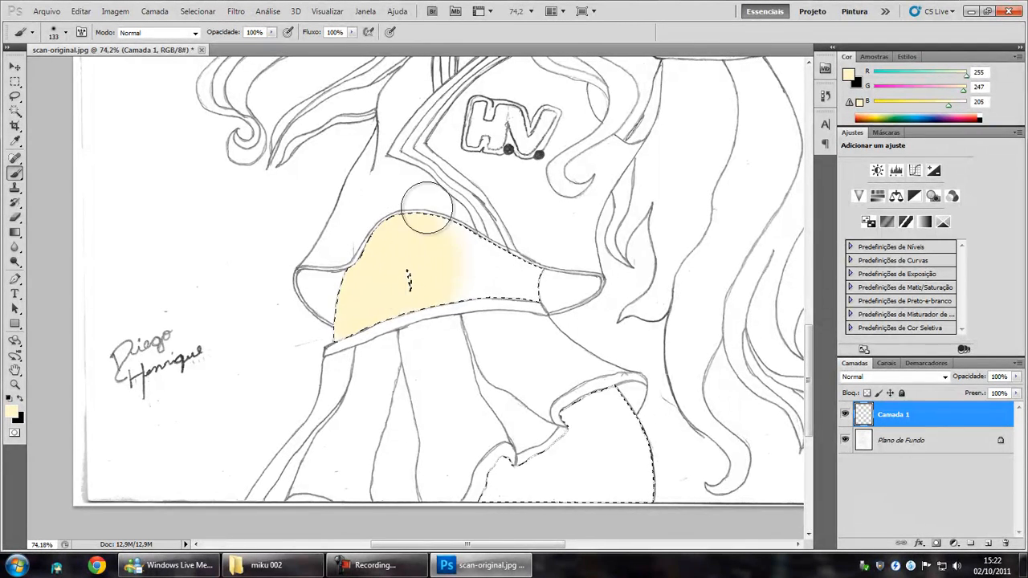
left_click_drag(539, 274, 509, 282)
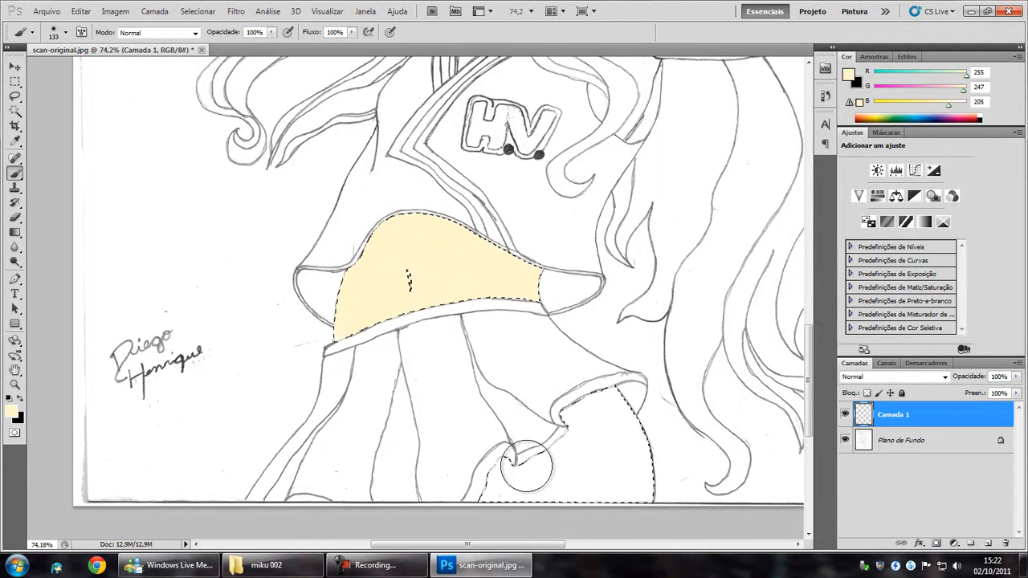
mouse_move(603, 386)
left_mouse_down()
mouse_move(688, 383)
mouse_move(624, 417)
left_mouse_up()
mouse_move(642, 460)
left_mouse_down()
mouse_move(631, 497)
mouse_move(610, 508)
mouse_move(571, 495)
left_mouse_up()
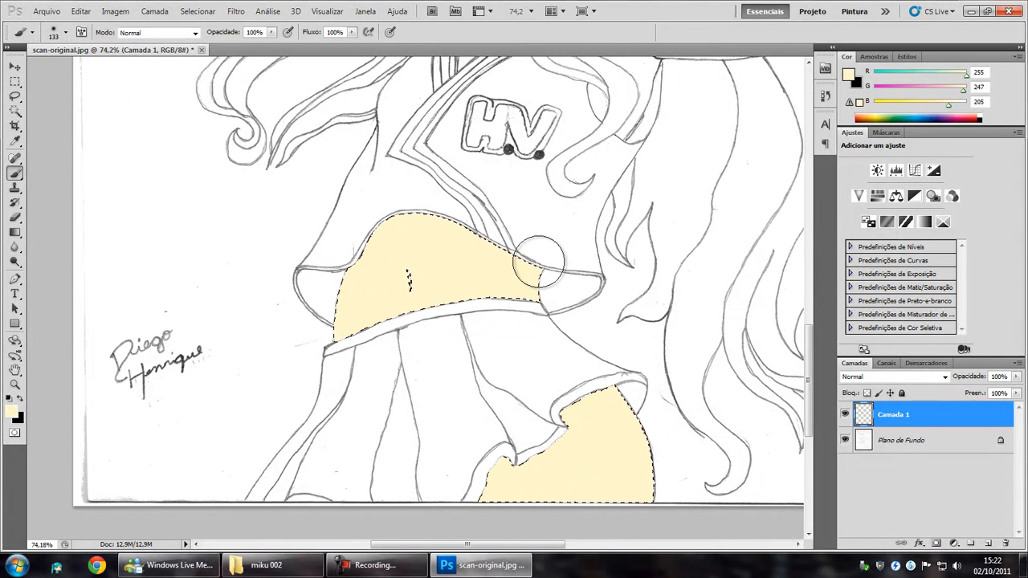
Change the foreground colour to the darker skin tone ANPA 748-8 AdPro for shading.
scroll(504, 338, "down", 3)
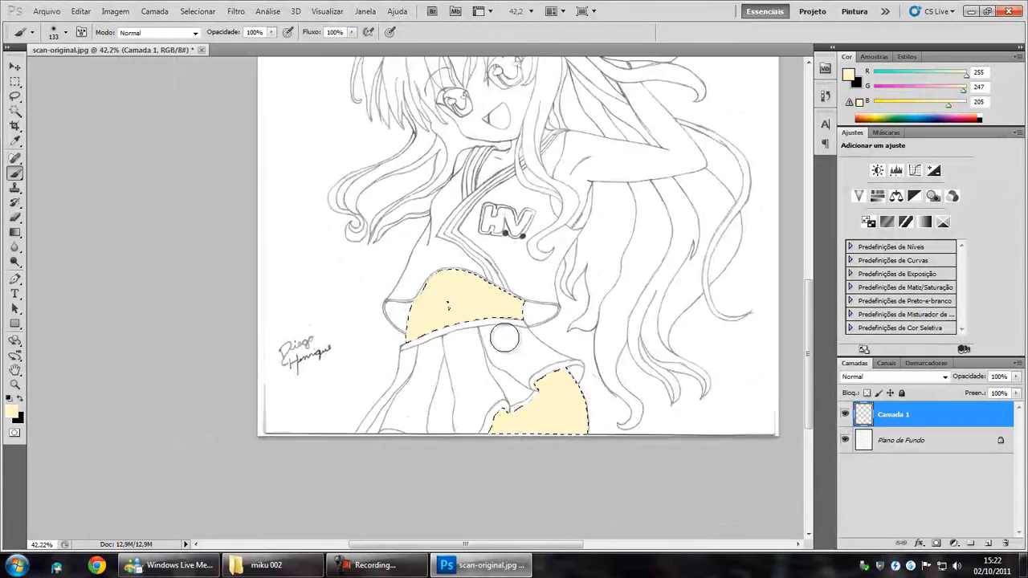
scroll(504, 338, "up", 4)
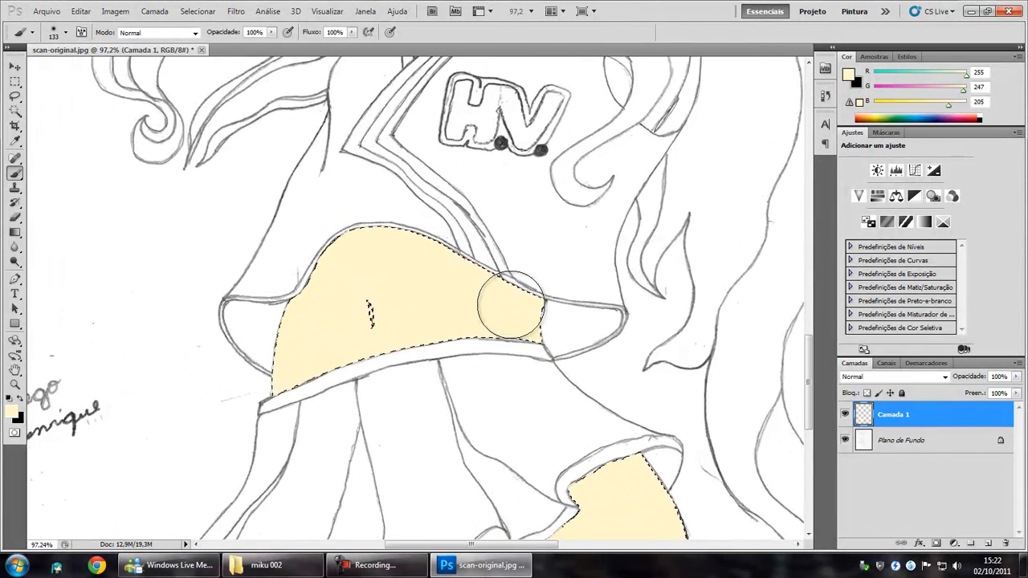
key("i")
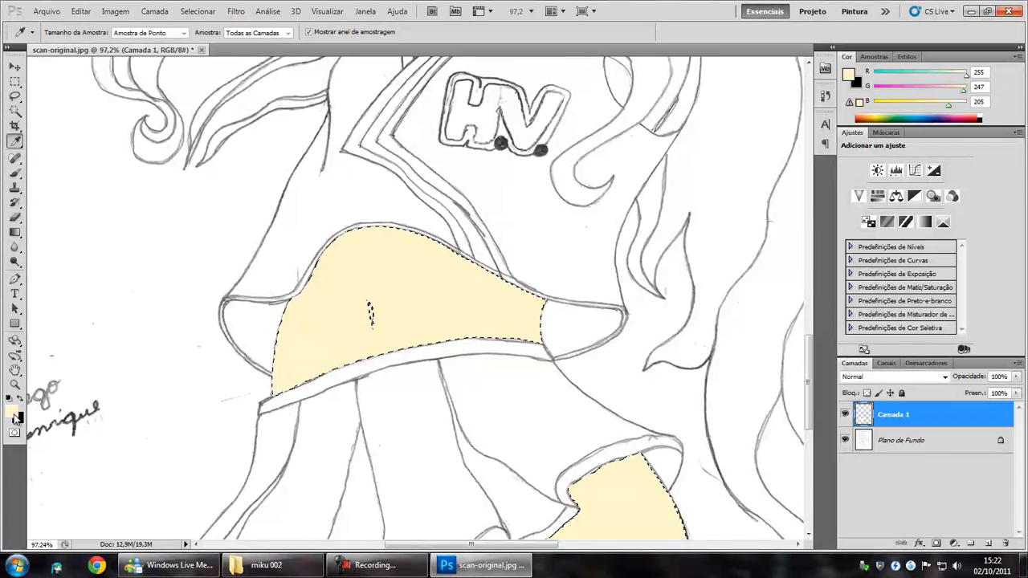
left_click(13, 414)
left_click(627, 357)
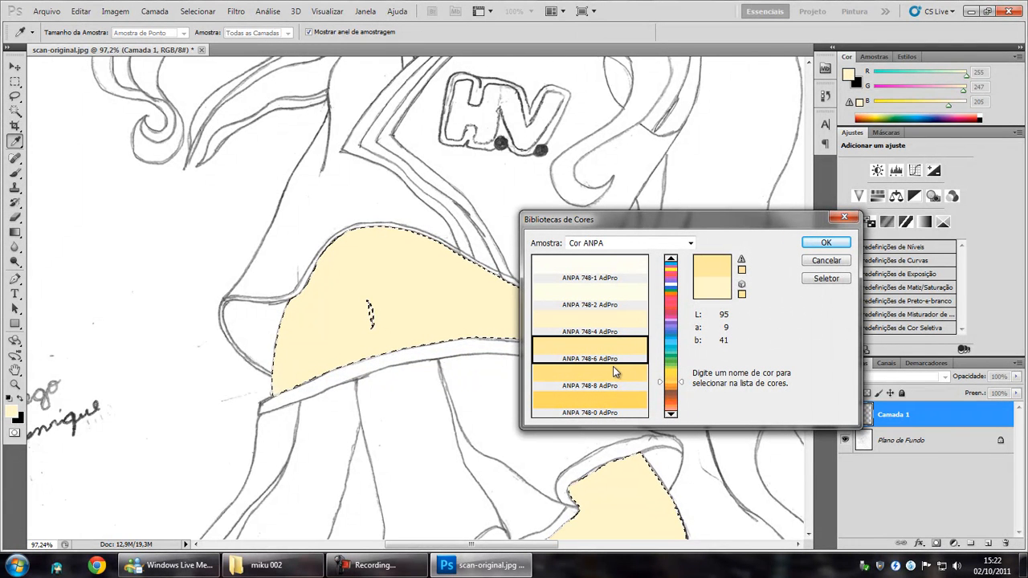
left_click(607, 379)
left_click(835, 244)
Enlarge the brush to 200 px and shade the belly's upper and side edges with the darker skin tone.
key("b")
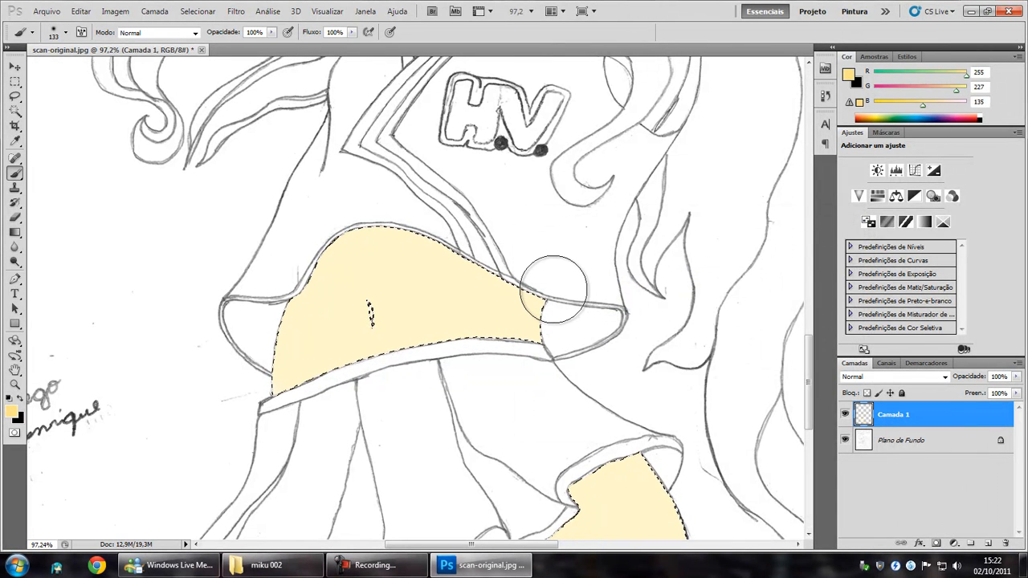
key("bracketright")
key("bracketright")
key("bracketright")
key("bracketright")
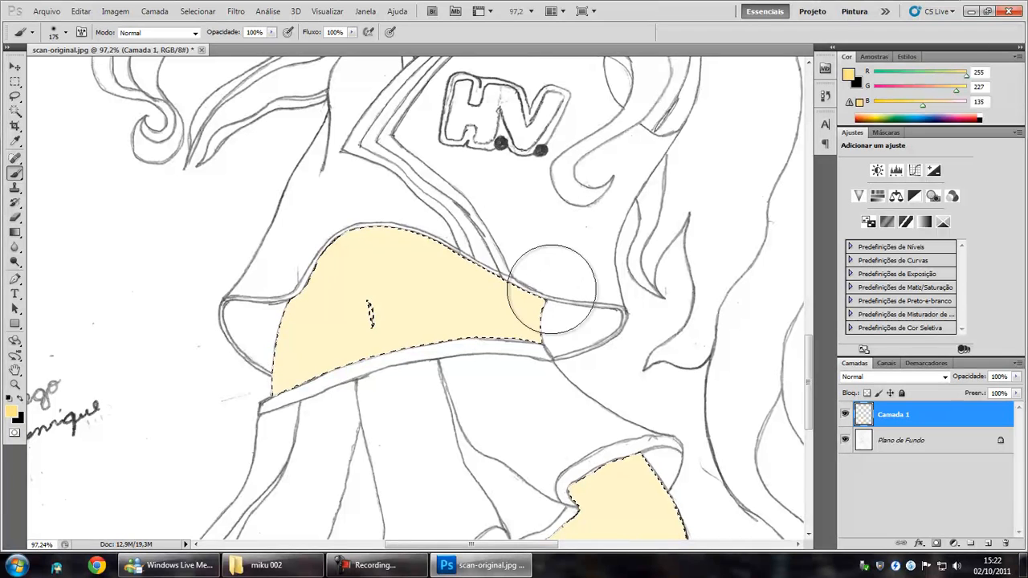
mouse_move(564, 287)
left_mouse_down()
mouse_move(567, 346)
mouse_move(509, 218)
mouse_move(474, 230)
mouse_move(414, 217)
mouse_move(325, 245)
mouse_move(297, 239)
mouse_move(244, 330)
mouse_move(198, 340)
mouse_move(172, 367)
left_mouse_up()
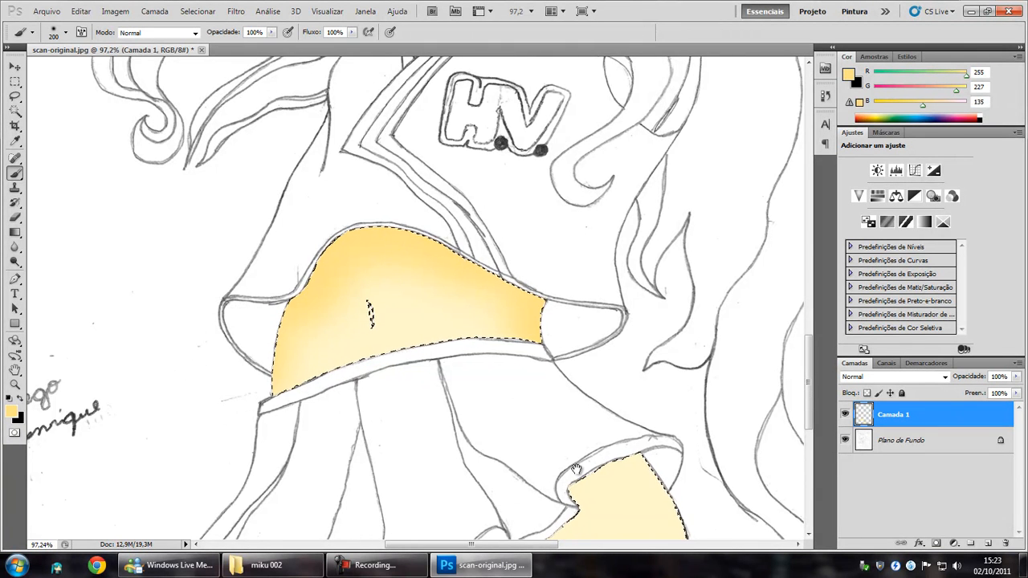
Shade the thigh's edges below the skirt's hem with the darker skin tone.
scroll(490, 440, "down", 6)
scroll(562, 265, "up", 2)
mouse_move(562, 265)
left_mouse_down()
mouse_move(592, 218)
mouse_move(603, 220)
mouse_move(547, 261)
mouse_move(545, 295)
mouse_move(469, 335)
mouse_move(436, 379)
mouse_move(457, 327)
mouse_move(513, 279)
left_mouse_up()
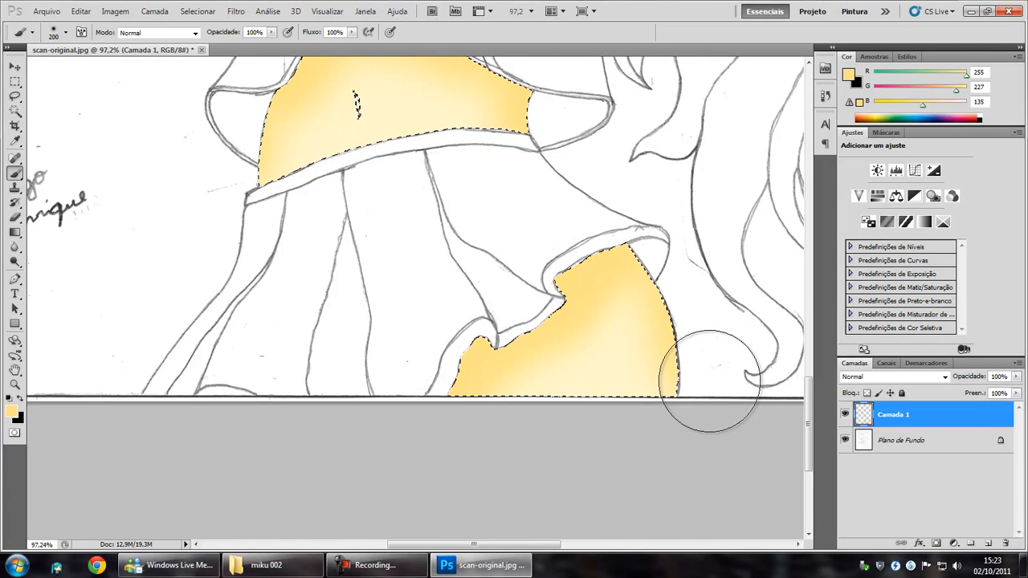
Activate the Plano de Fundo layer and choose the Magic Wand tool.
scroll(452, 407, "down", 3)
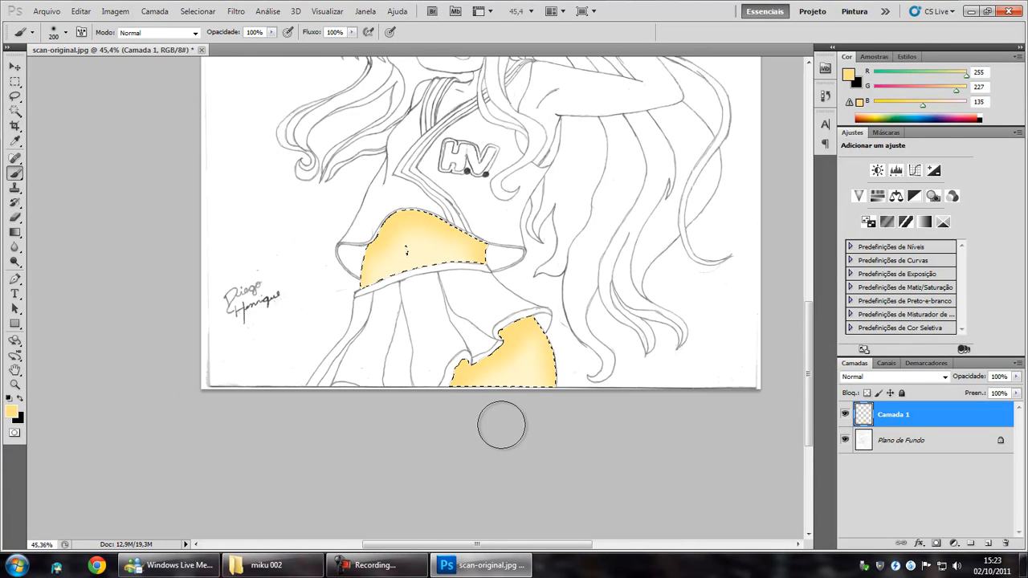
scroll(490, 385, "down", 1)
mouse_move(422, 265)
left_mouse_down()
mouse_move(456, 380)
mouse_move(532, 367)
mouse_move(514, 336)
left_mouse_up()
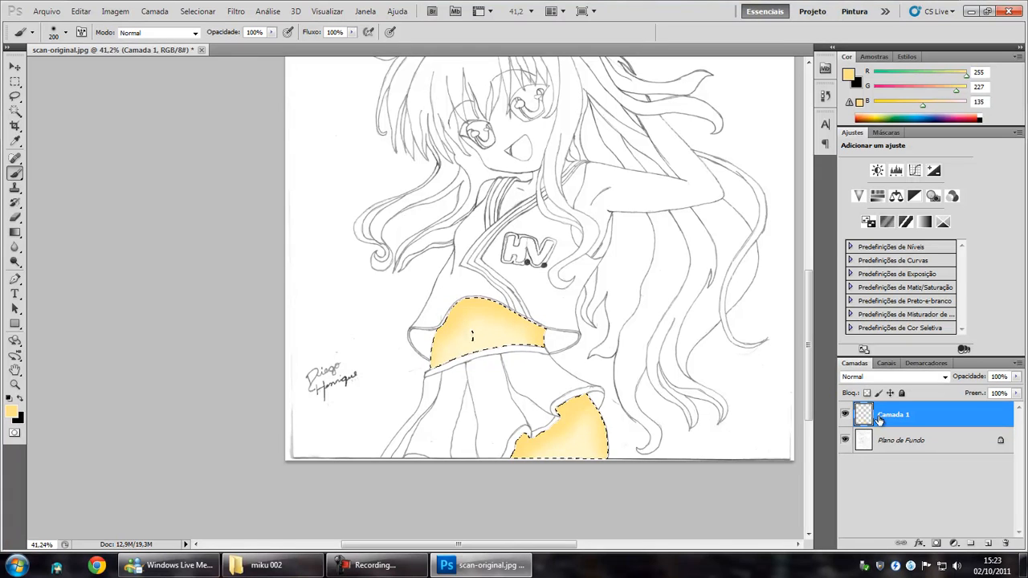
left_click(905, 446)
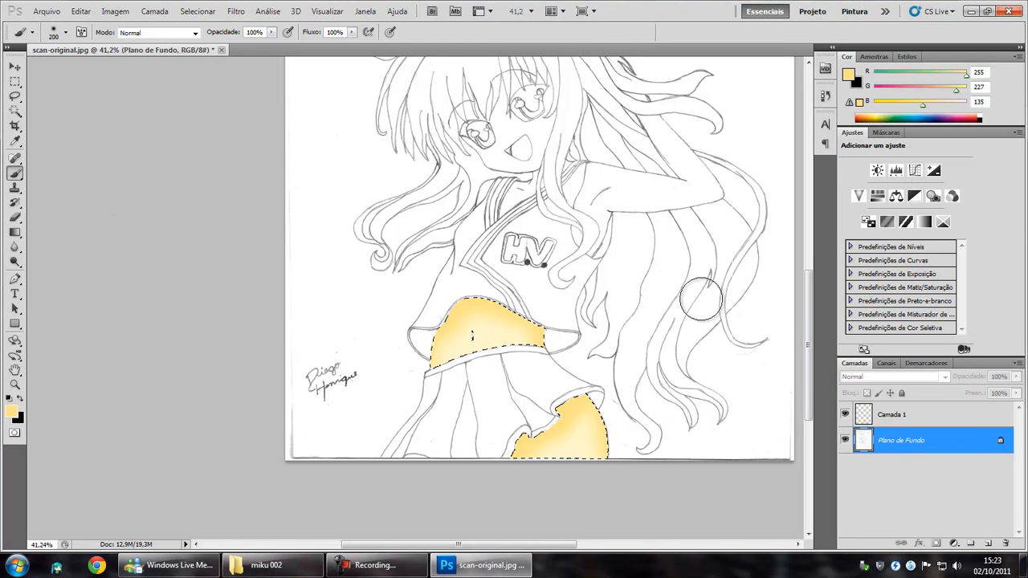
left_click(14, 112)
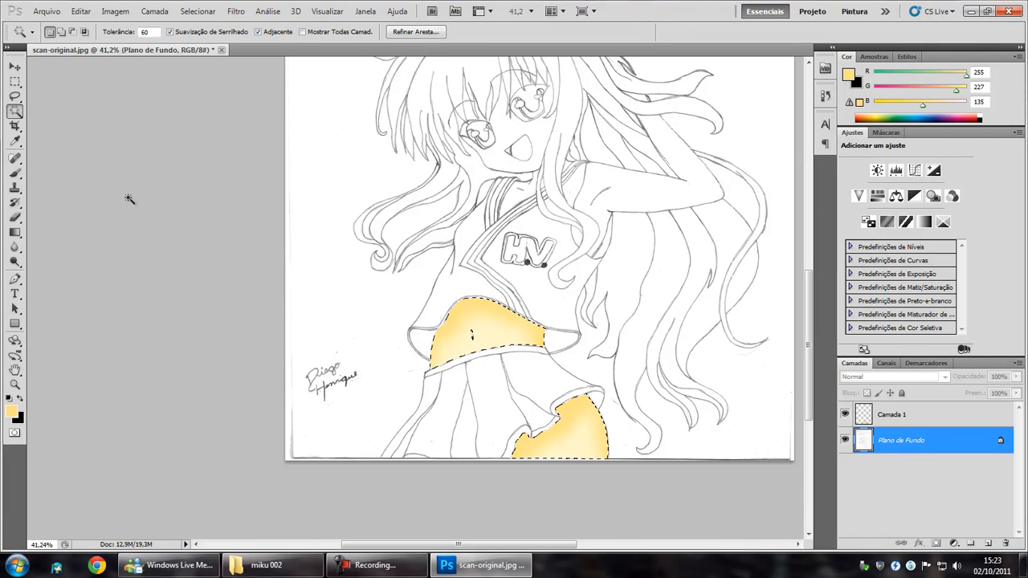
Try to select the skirt's middle panel with the Magic Wand at a tolerance of 60, and clear the selection.
left_click(500, 400)
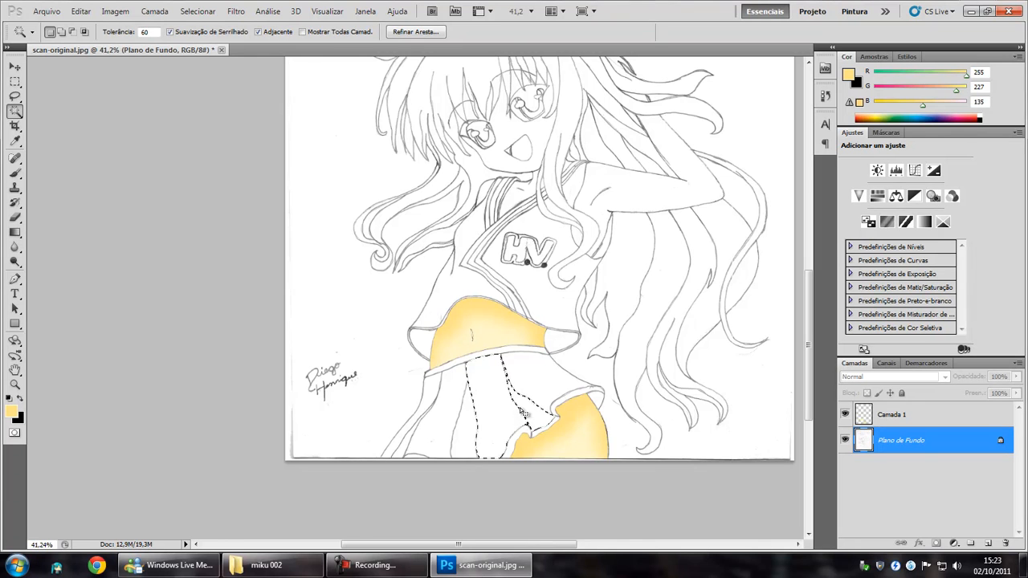
scroll(499, 400, "up", 2)
scroll(505, 410, "up", 2)
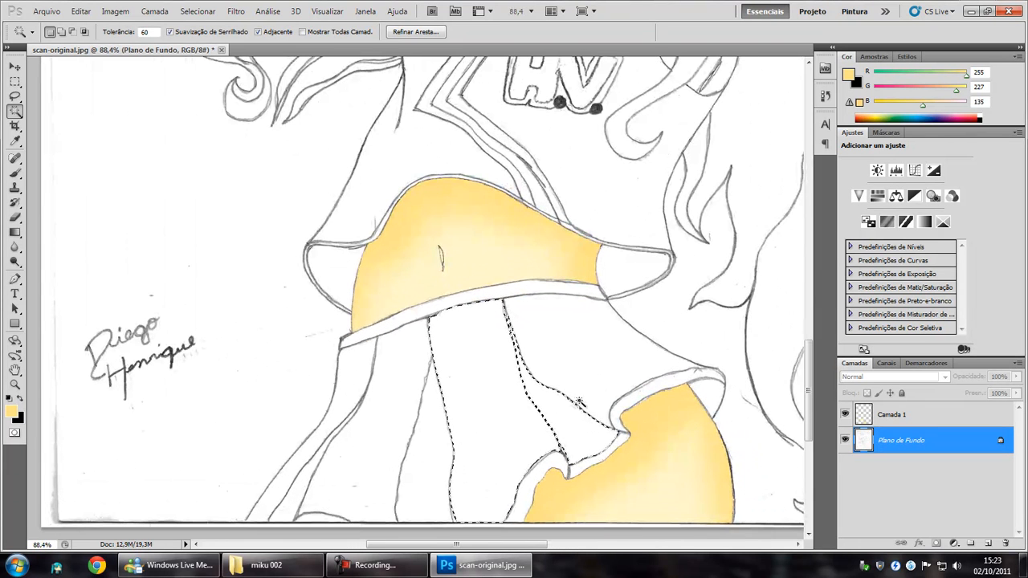
key("ctrl+d")
left_click(568, 427)
key("ctrl+d")
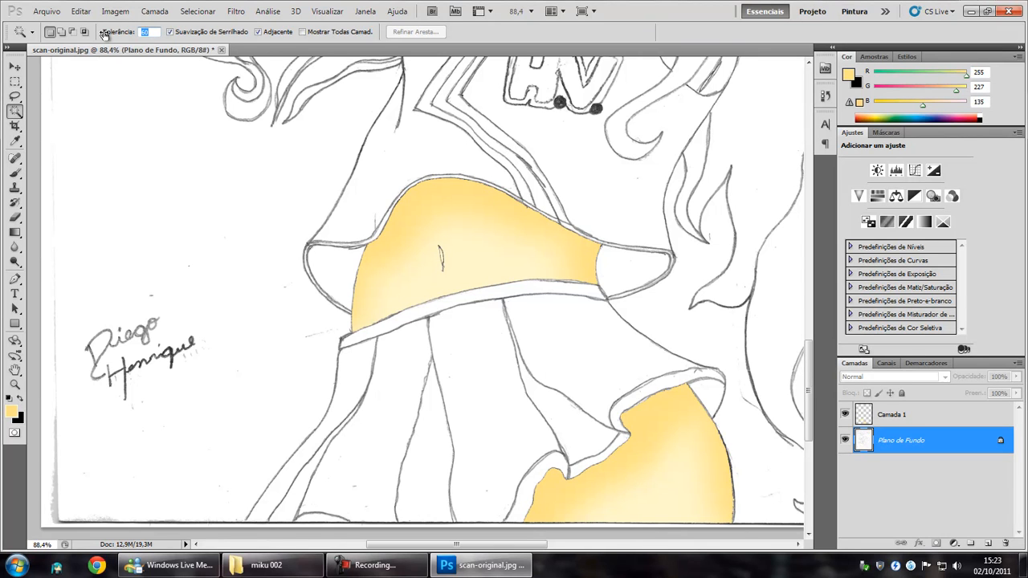
Try to select the skirt's panels with the Magic Wand at a tolerance of 30.
type("30")
left_click_drag(489, 400, 480, 295)
left_click(479, 283)
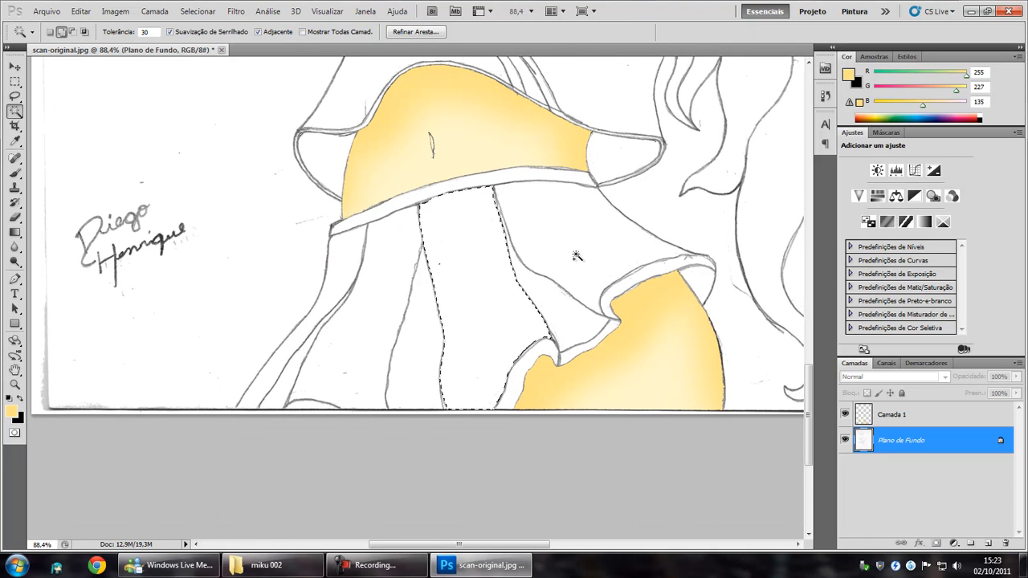
left_click(336, 284)
left_click(332, 280)
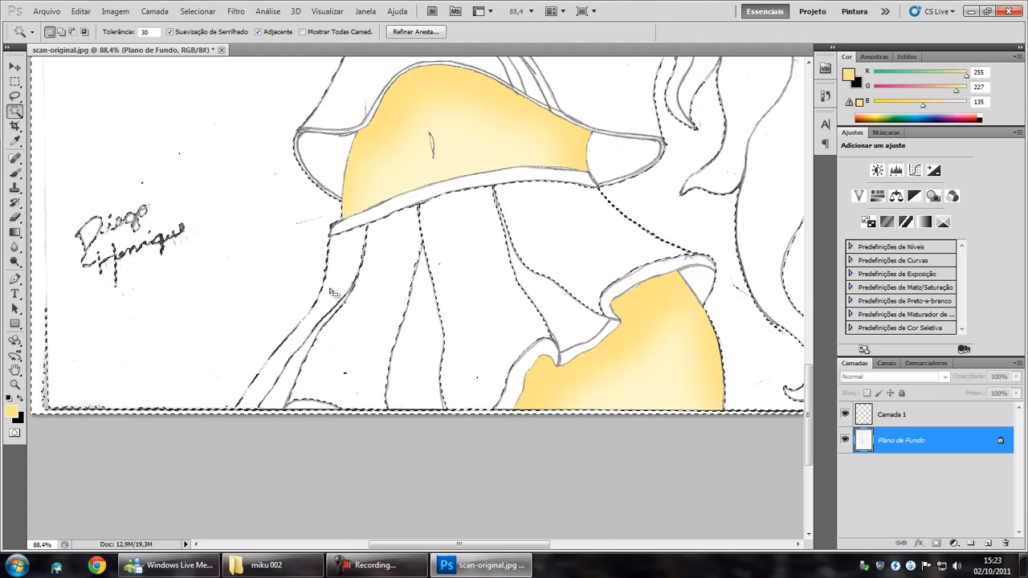
key("ctrl+d")
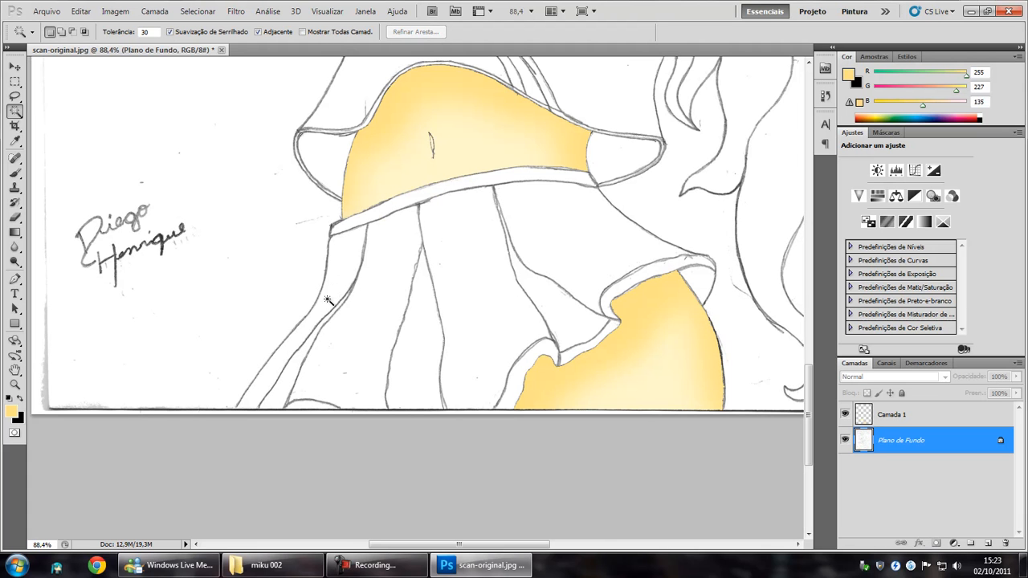
left_click(273, 373)
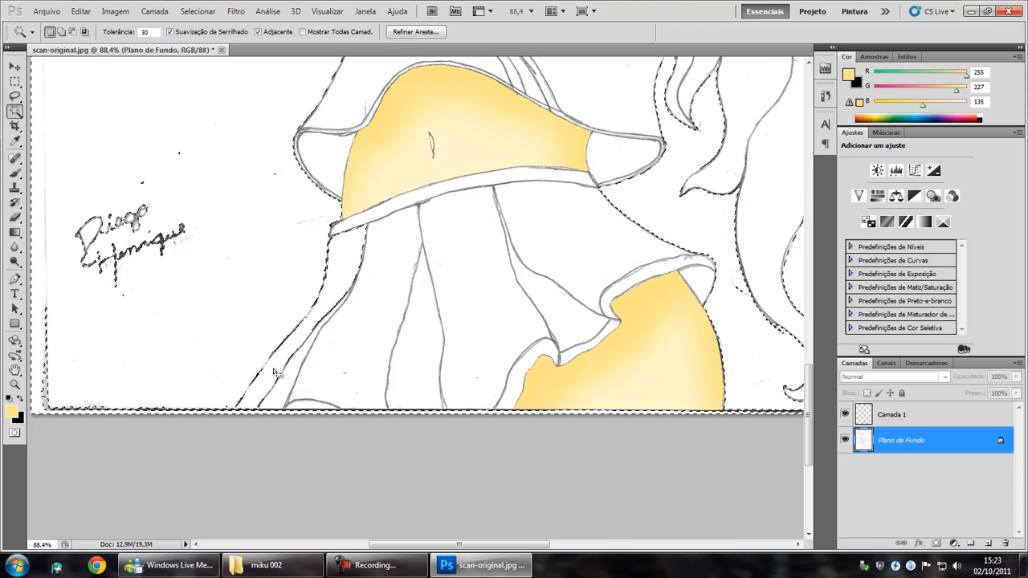
Clear the selection, set the Magic Wand tolerance to 10 and select all the skirt's pleat panels together.
left_click(112, 34)
type("10")
key("ctrl+d")
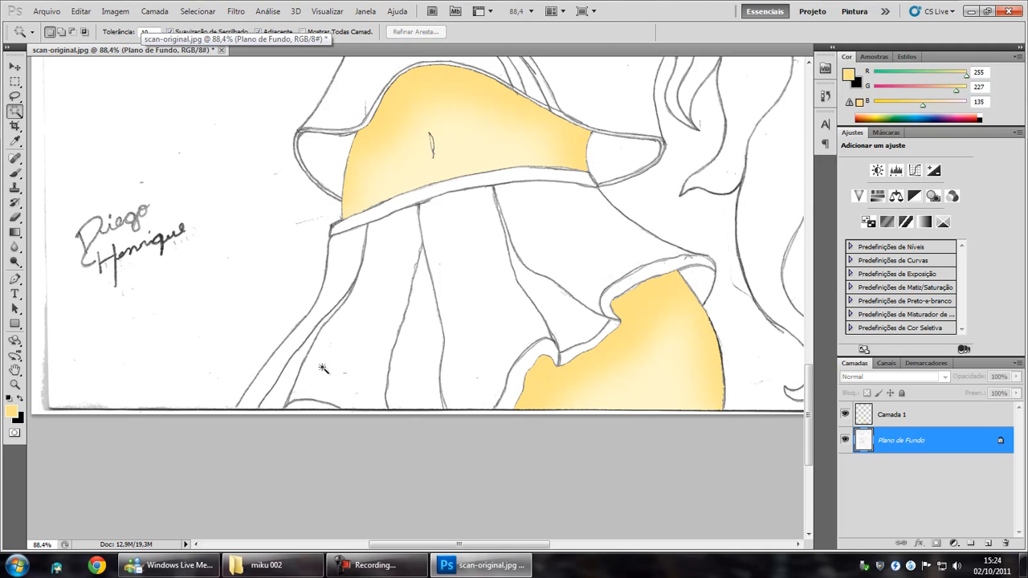
left_click(312, 328)
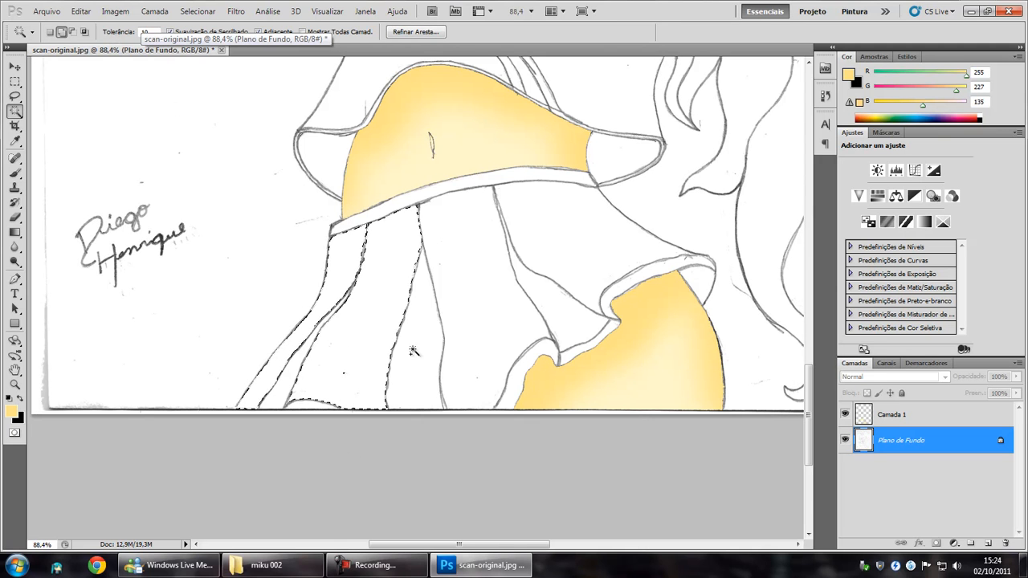
left_click(583, 266, "shift")
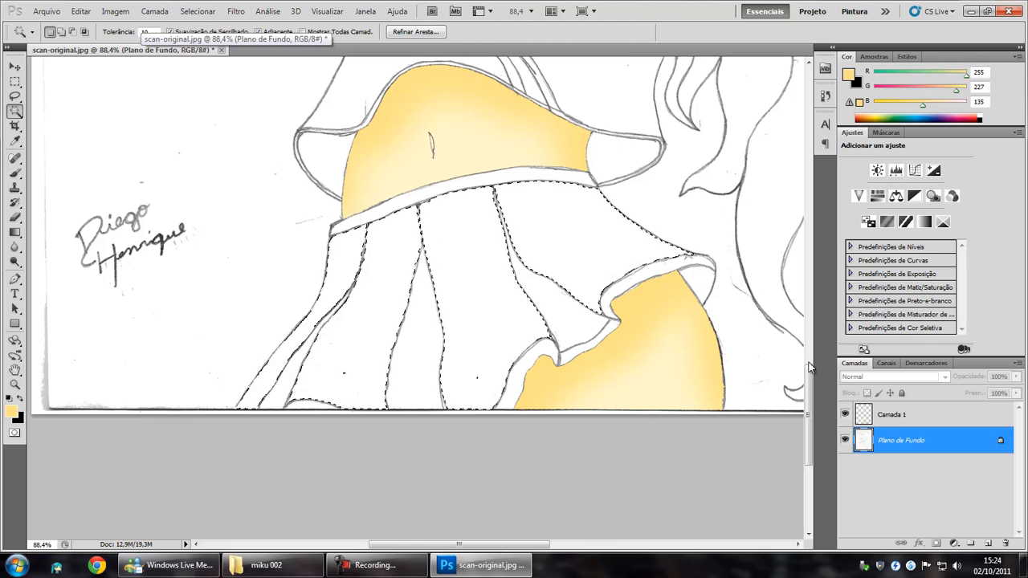
Set the foreground colour to ANPA 701-0 AdPro and brush the selected skirt panels solid blue on the Camada 1 layer.
left_click(891, 416)
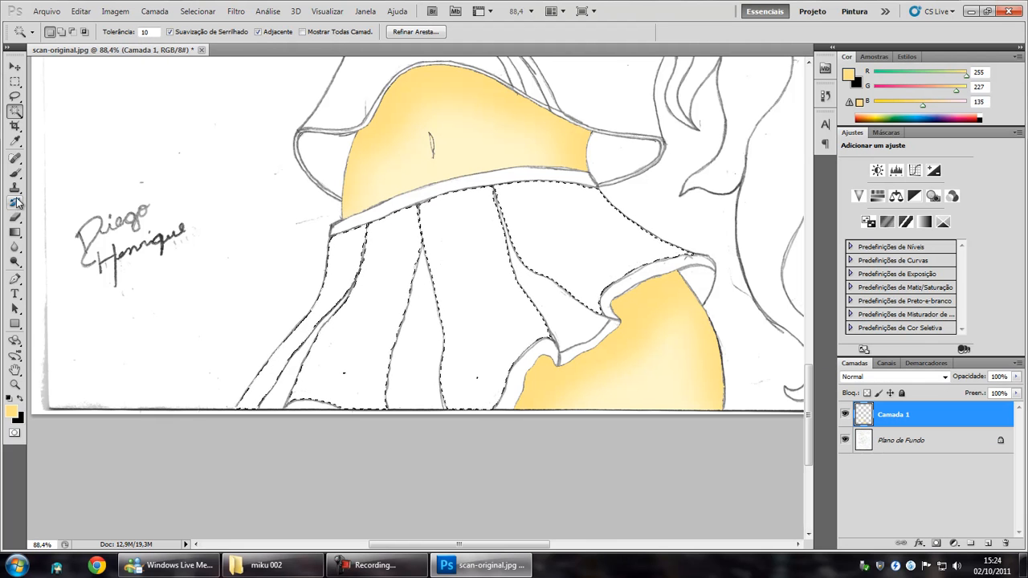
left_click(15, 174)
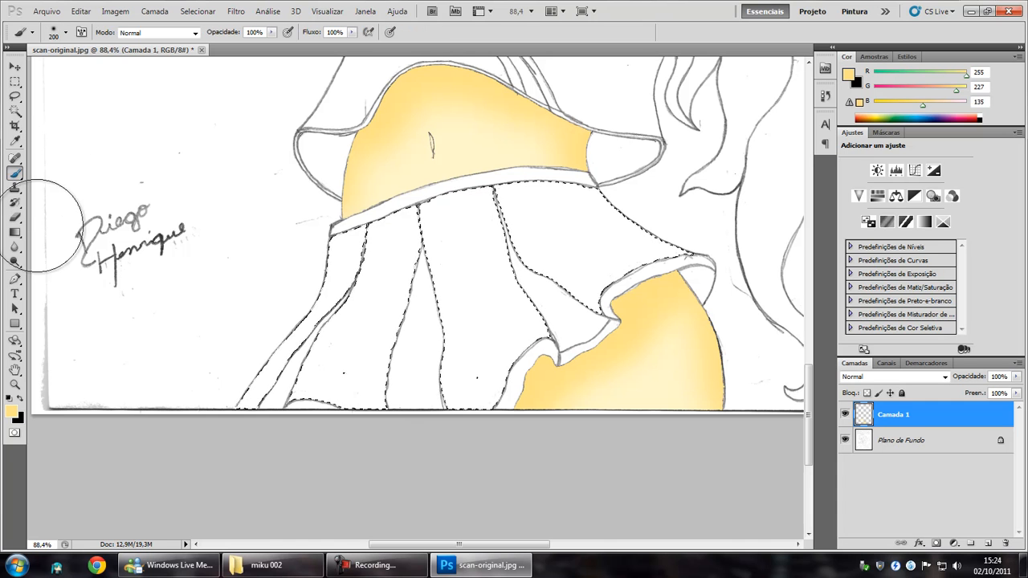
left_click(12, 413)
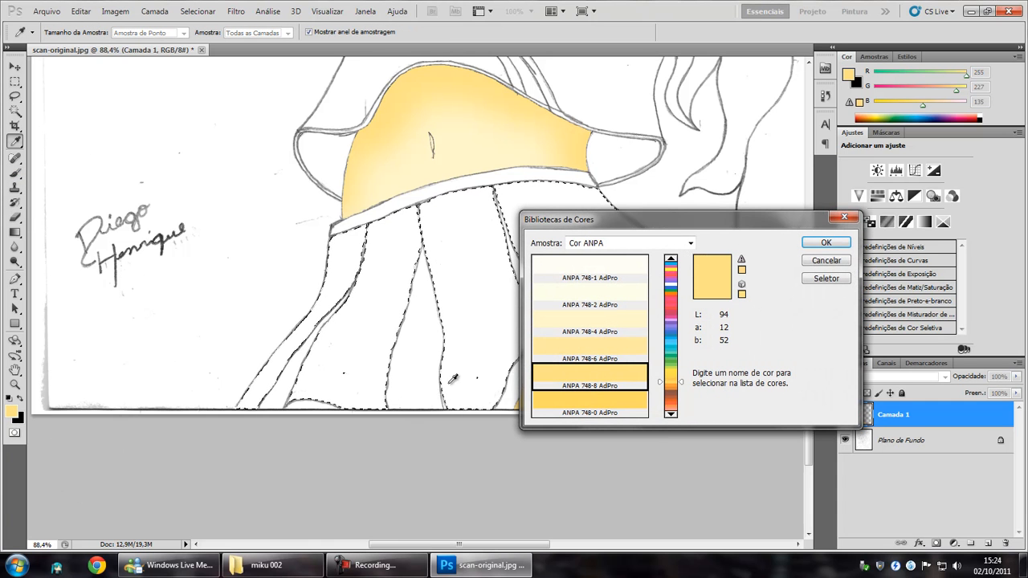
left_click(671, 284)
left_click(627, 400)
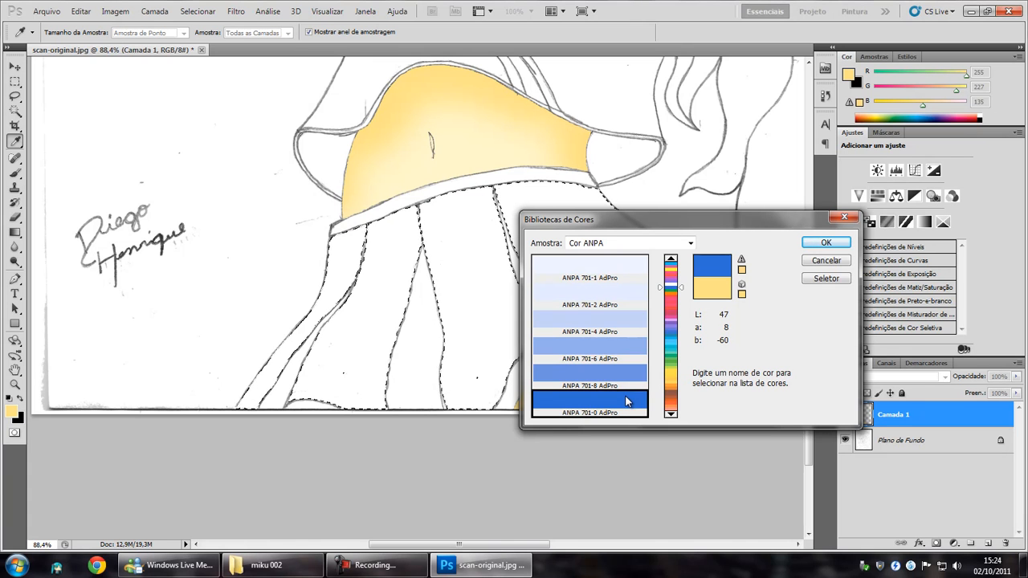
left_click(835, 250)
key("b")
mouse_move(526, 205)
left_mouse_down()
mouse_move(614, 321)
mouse_move(608, 161)
mouse_move(471, 344)
mouse_move(426, 229)
mouse_move(317, 412)
mouse_move(362, 356)
mouse_move(305, 377)
mouse_move(277, 374)
left_mouse_up()
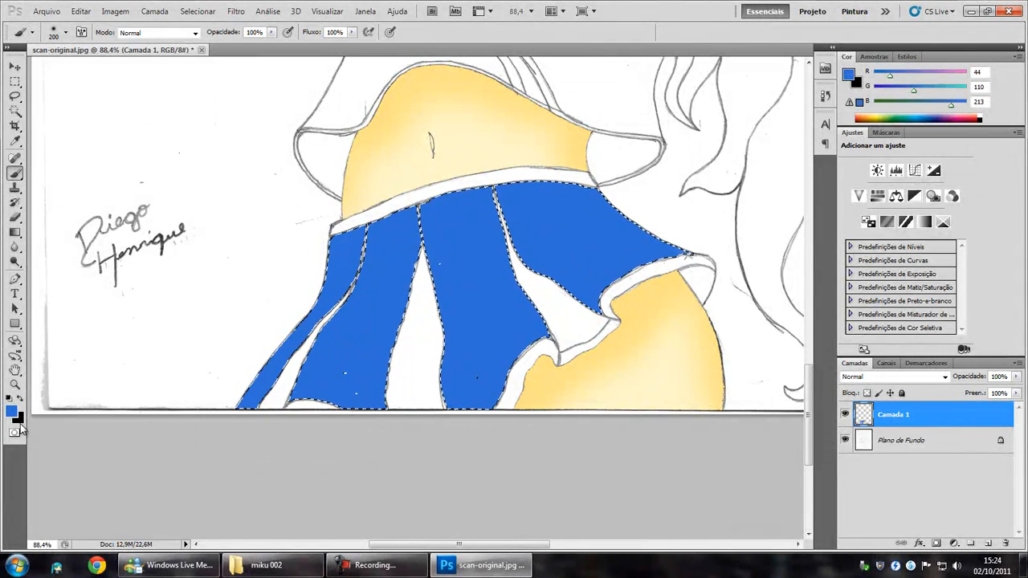
Set the foreground colour to a darker blue (RGB 2, 60, 151) for brushing the skirt's shadows.
left_click(13, 411)
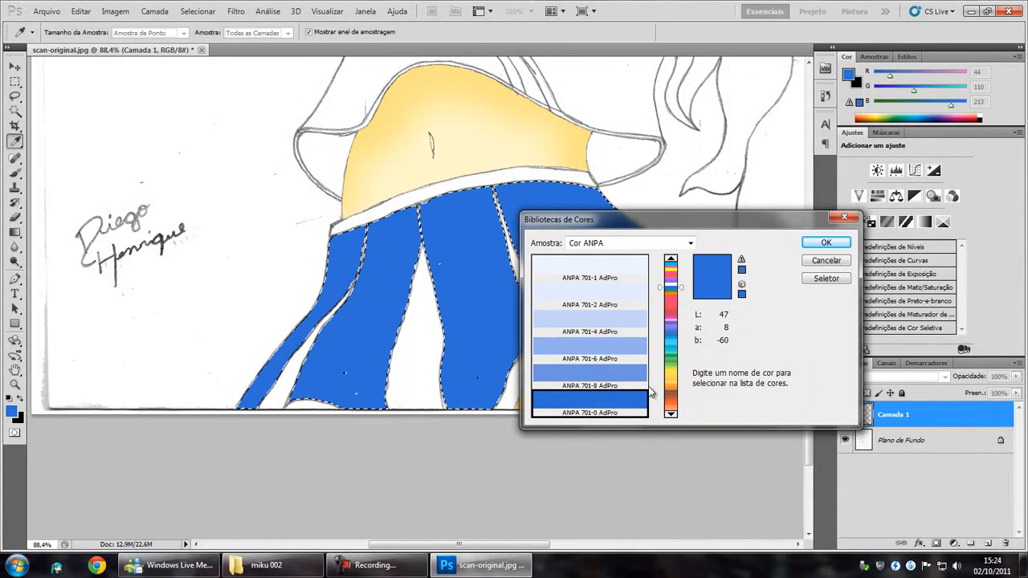
scroll(652, 391, "down", 2)
left_click(682, 290)
left_click(681, 288)
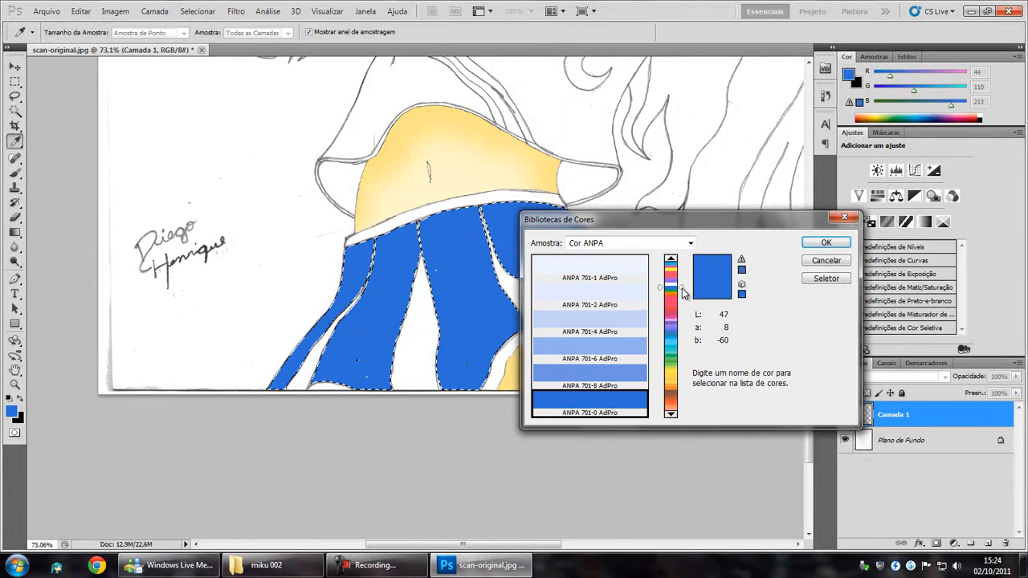
left_click(836, 286)
left_click_drag(681, 302, 692, 315)
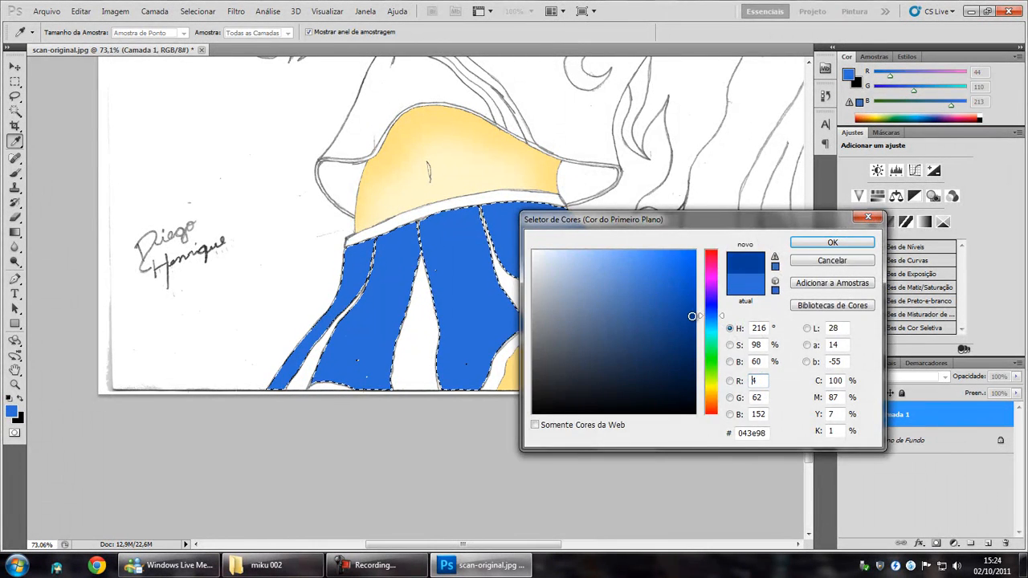
left_click(833, 246)
key("b")
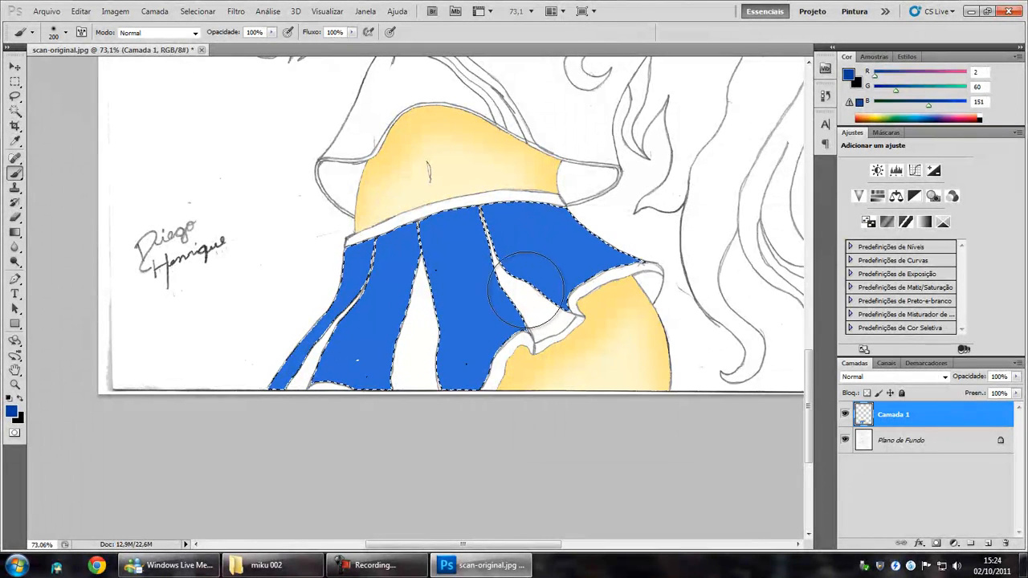
Shade the edges and folds of the skirt's pleat panels with the dark blue, varying the brush size between 200 and 60.
left_click_drag(538, 309, 518, 289)
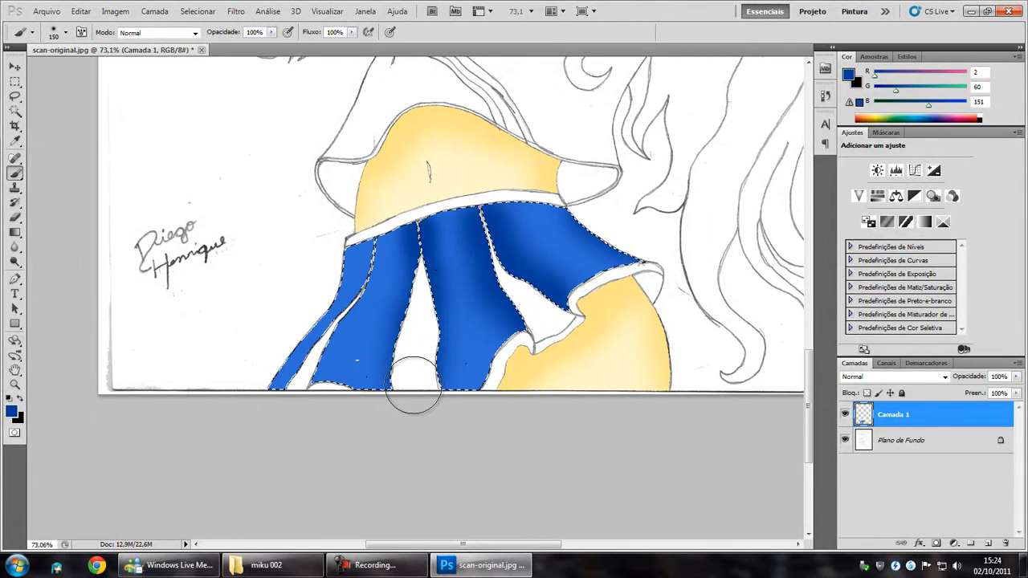
key("bracketright")
key("bracketright")
key("bracketright")
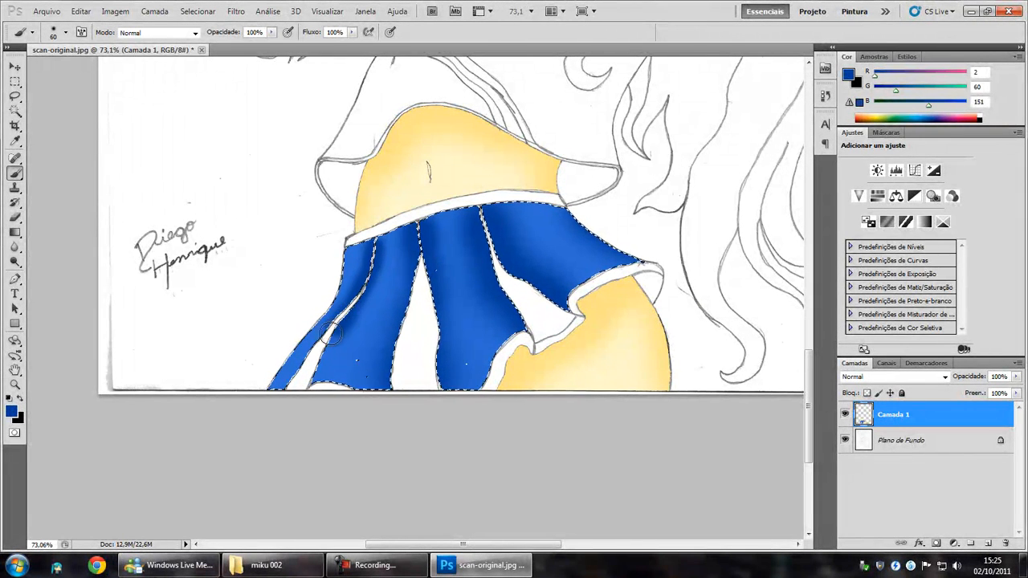
key("bracketright")
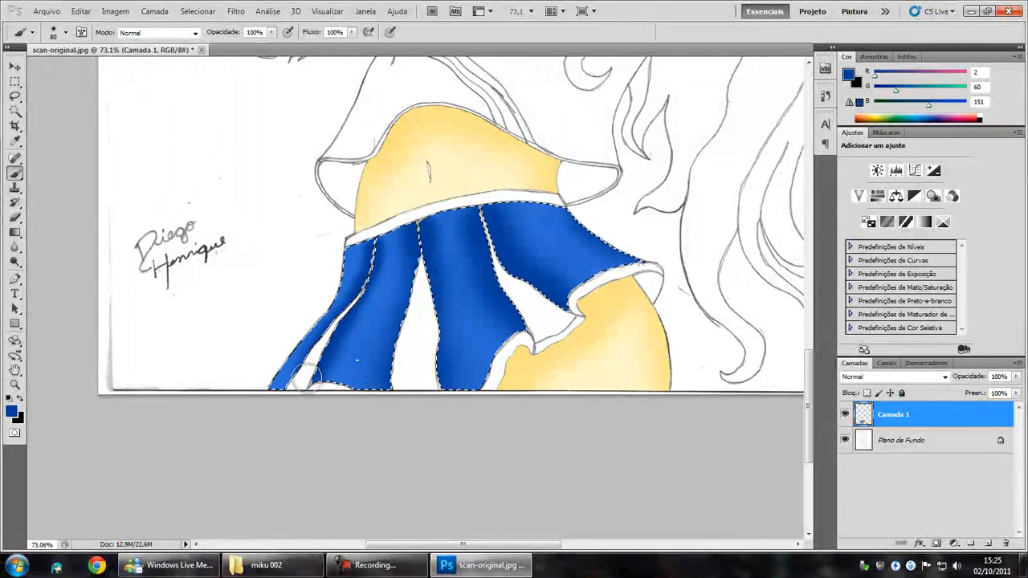
Activate the Plano de Fundo layer and select the face and the skin gaps between the bangs with the Magic Wand at tolerance 10.
scroll(408, 263, "down", 2)
scroll(486, 337, "up", 3)
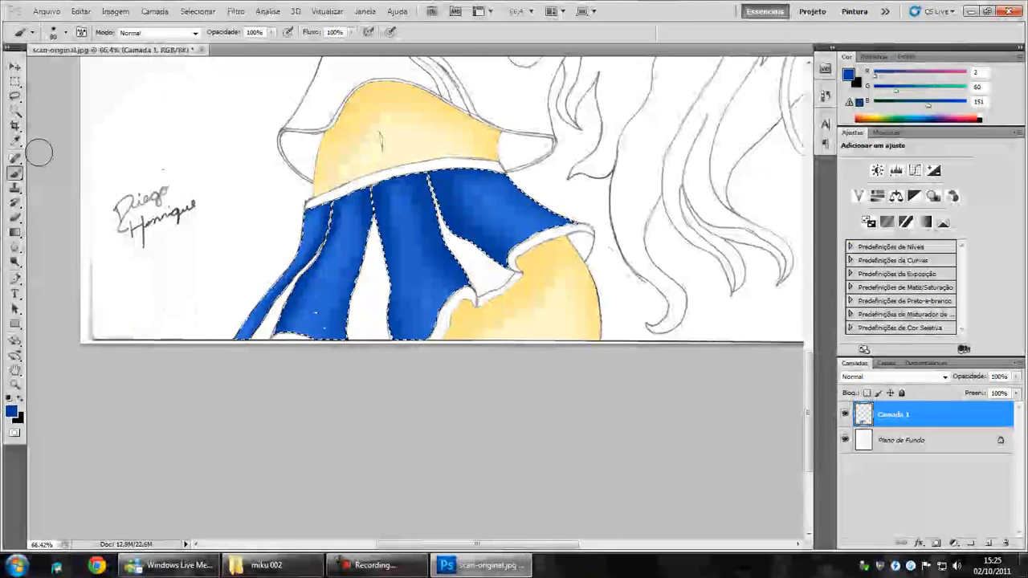
scroll(308, 356, "down", 3)
scroll(308, 356, "down", 3)
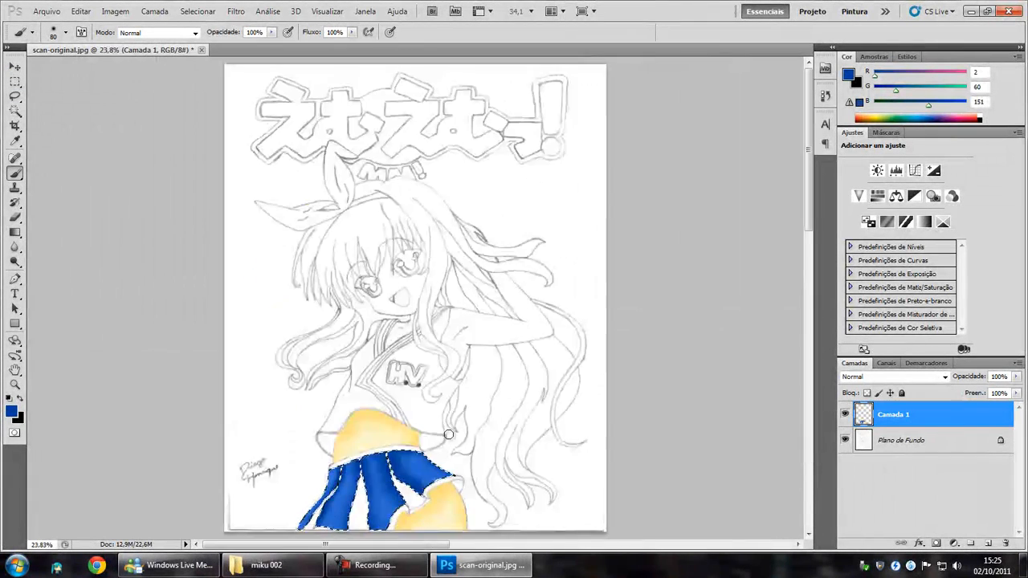
scroll(459, 210, "up", 2)
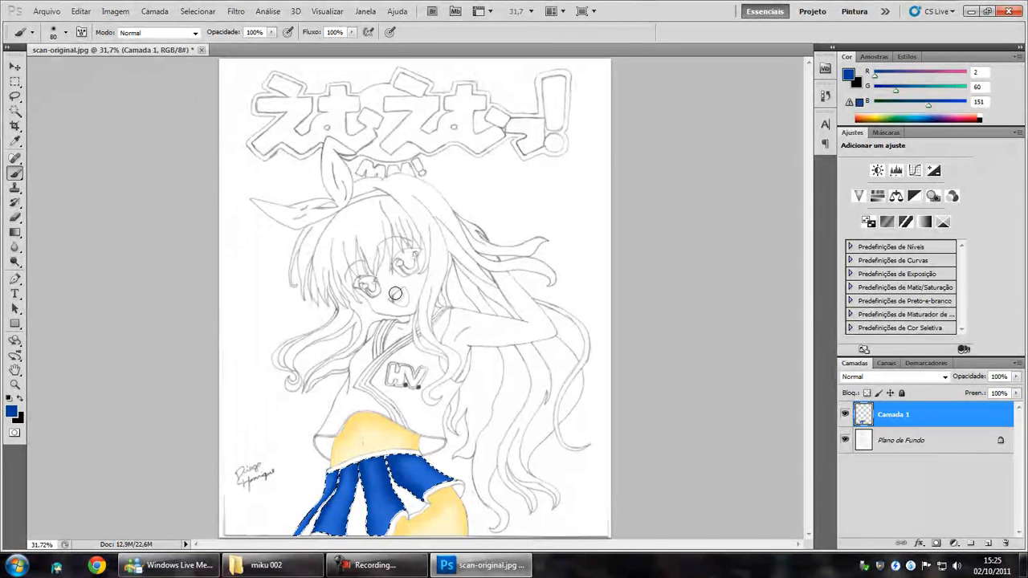
left_click(901, 440)
left_click(14, 111)
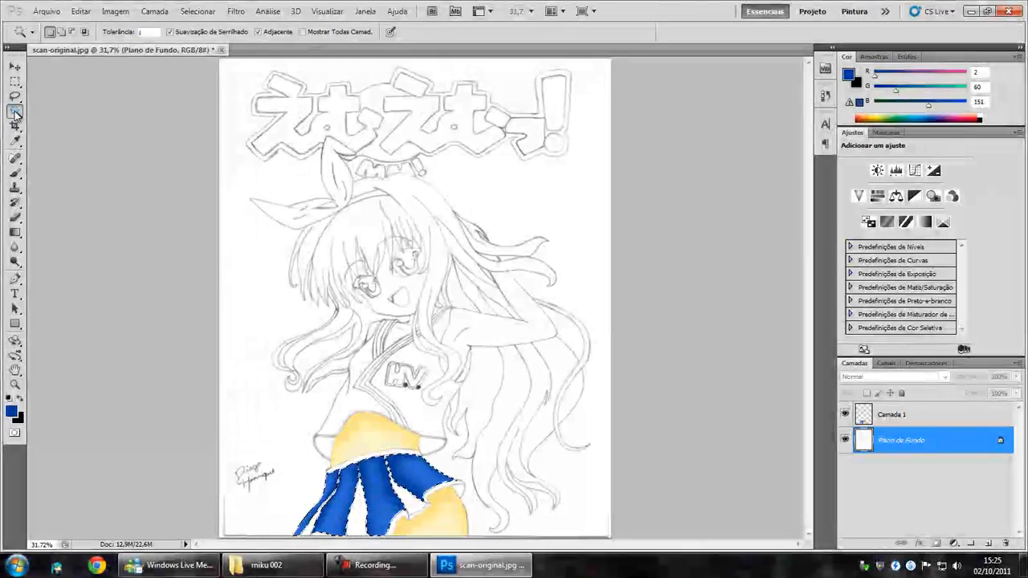
scroll(383, 296, "up", 2)
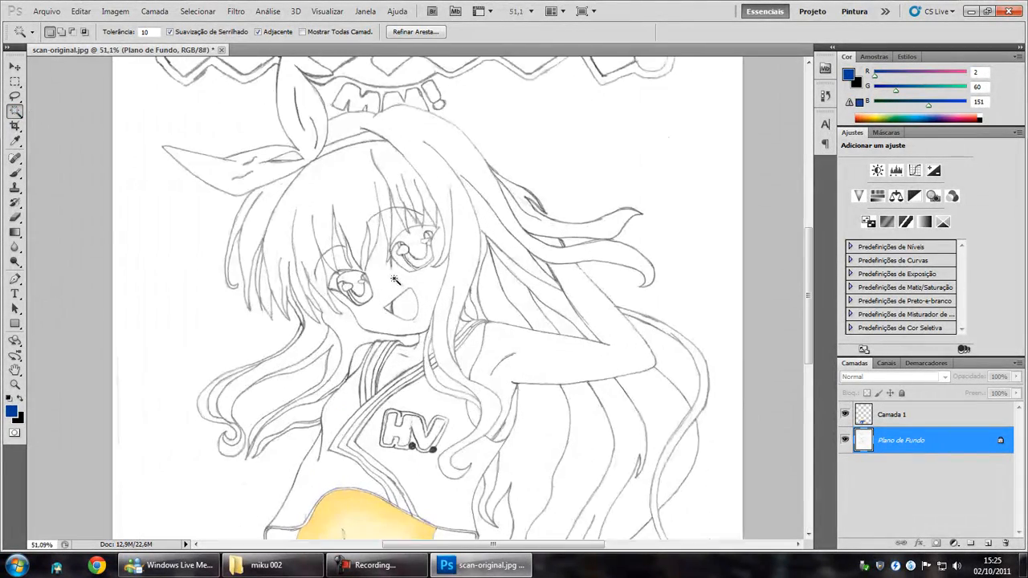
scroll(395, 283, "up", 2)
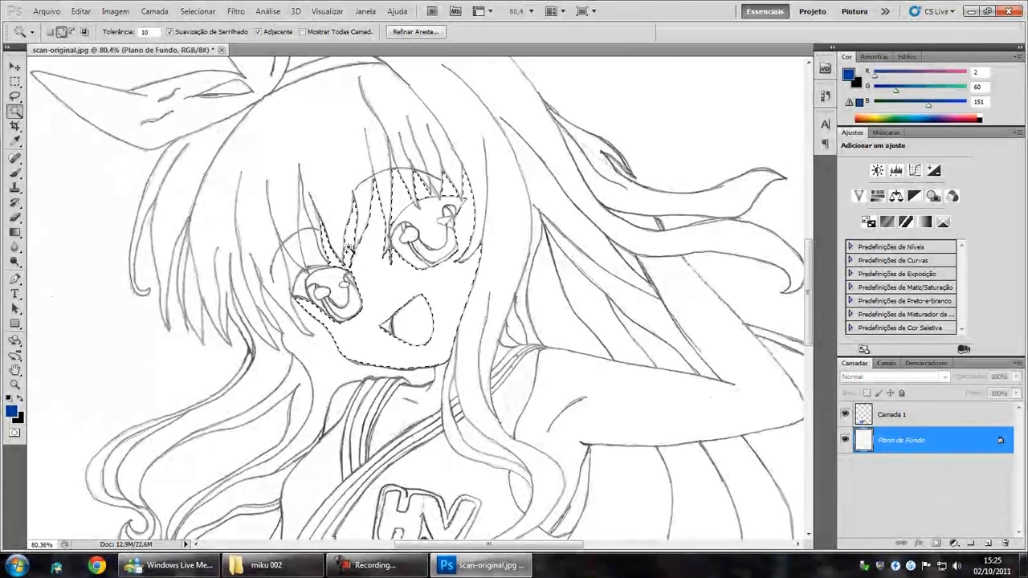
left_click(306, 222, "shift")
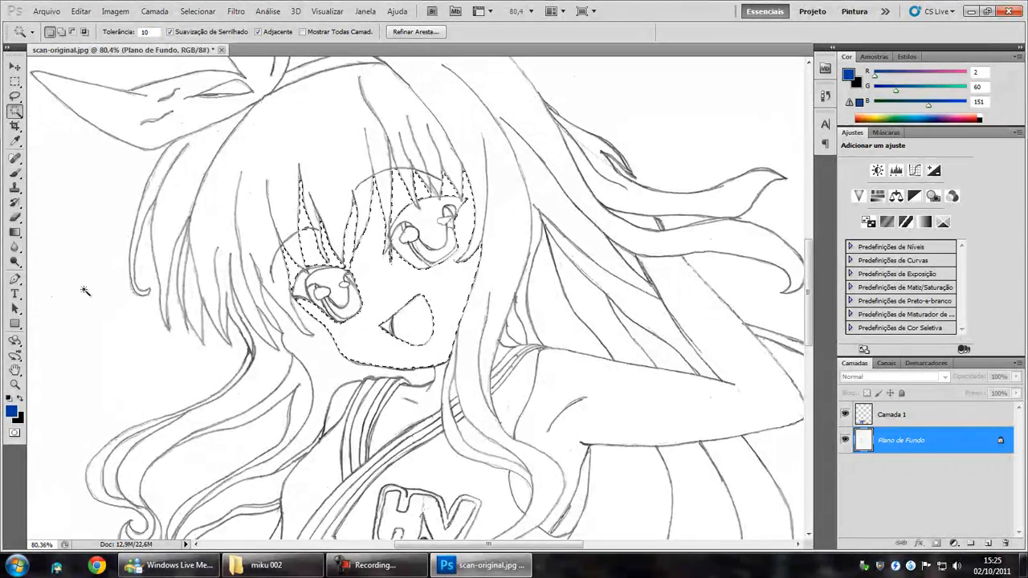
Sample the pale skin tone (RGB 255, 247, 204) from the coloured belly as the foreground colour.
left_click(11, 412)
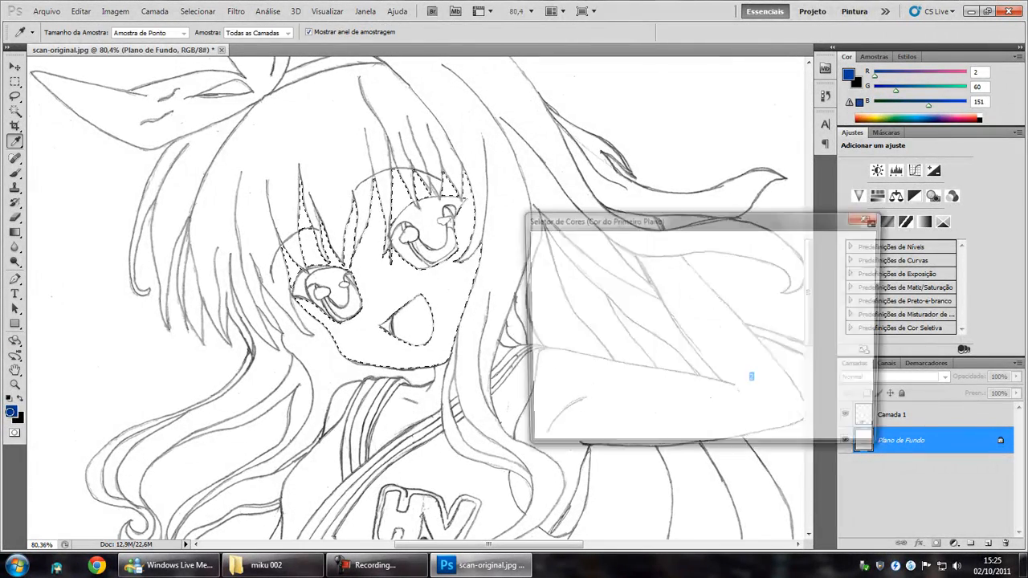
scroll(394, 269, "down", 5)
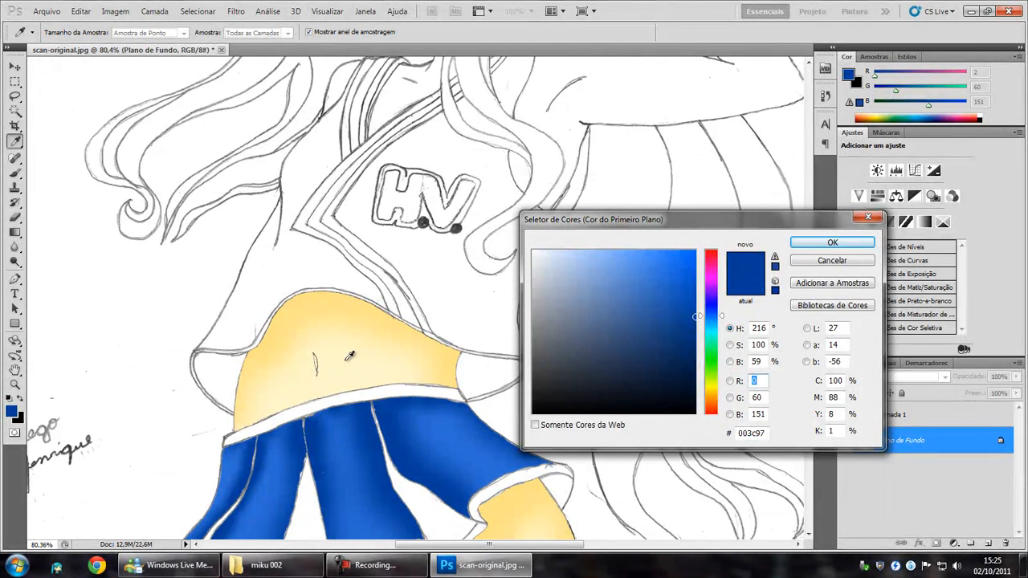
left_click(345, 357)
left_click(818, 244)
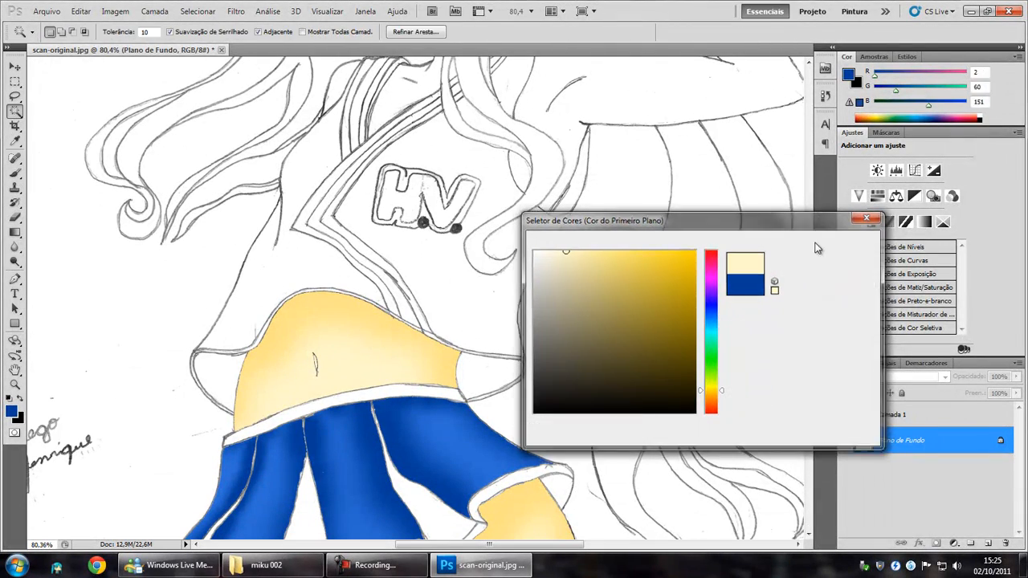
Brush the selected face area with the pale skin tone on the Camada 1 layer at brush size 80.
left_click(15, 173)
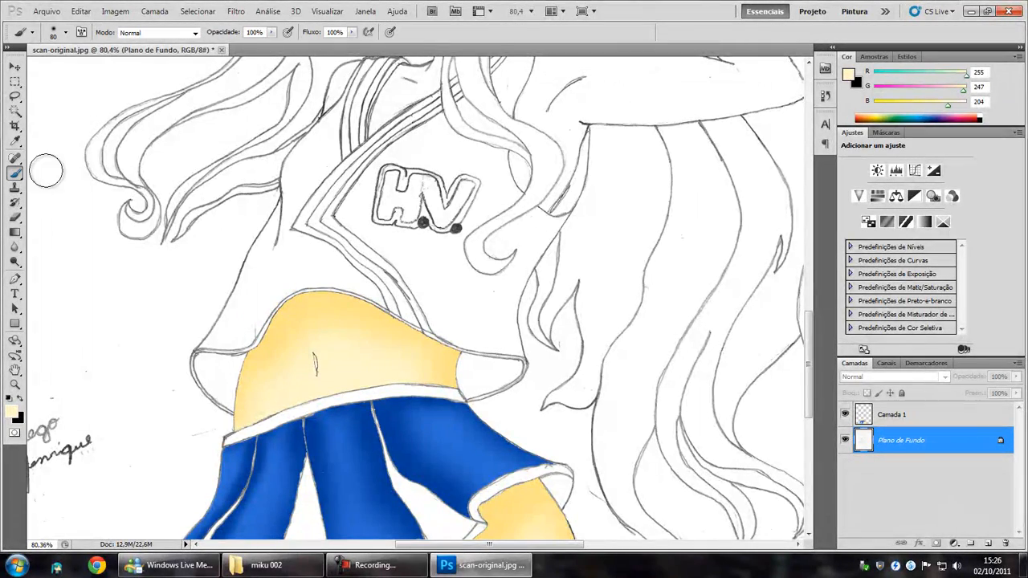
left_click_drag(326, 165, 336, 480)
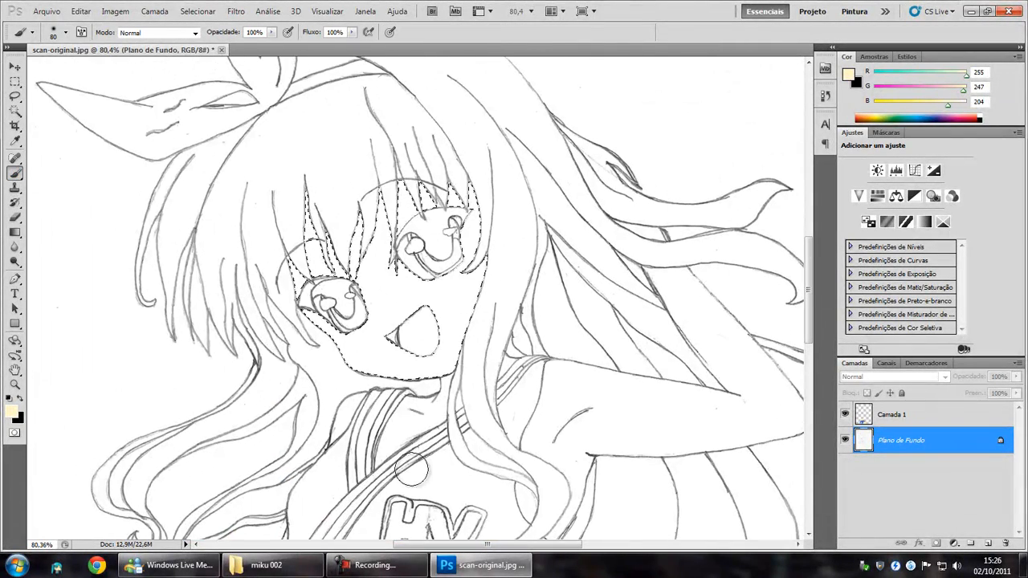
left_click(889, 415)
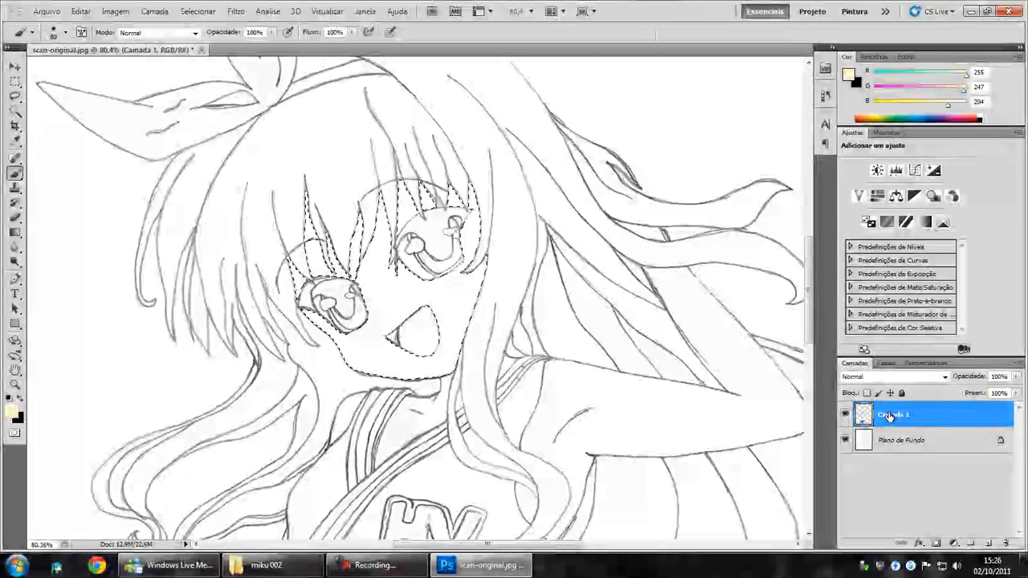
left_click_drag(410, 285, 401, 271)
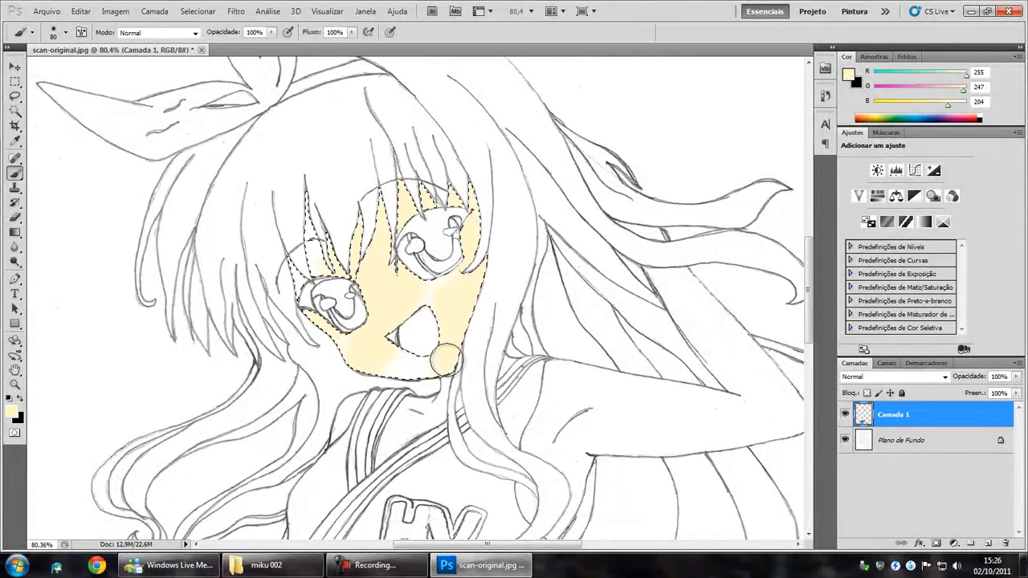
mouse_move(419, 255)
left_mouse_down()
mouse_move(439, 282)
mouse_move(423, 259)
mouse_move(340, 310)
mouse_move(333, 333)
left_mouse_up()
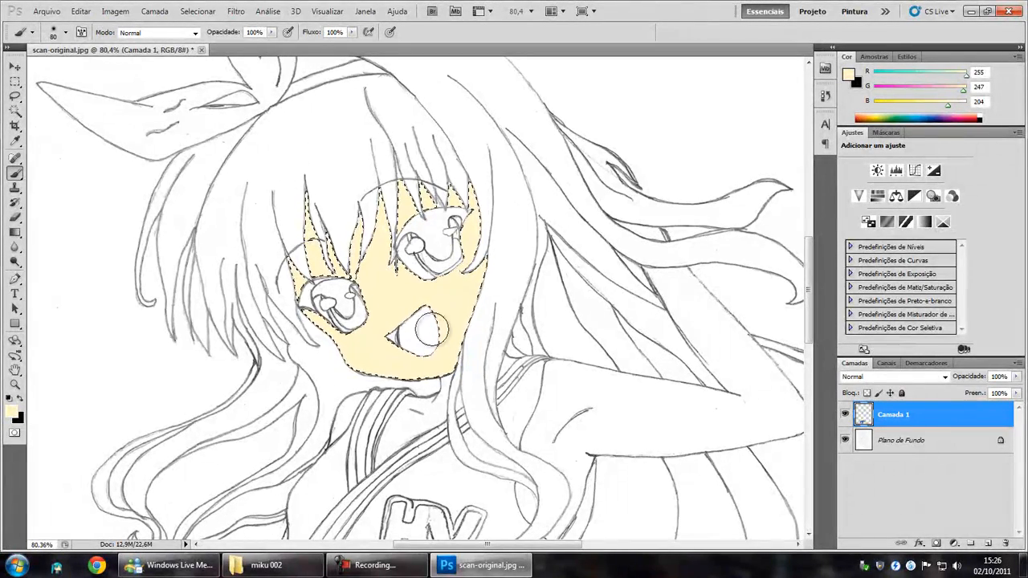
Sample the darker skin tone (RGB 255, 228, 137) near the belly's upper edge as the foreground colour.
left_click_drag(220, 470, 253, 161)
left_click(16, 413)
left_click(343, 319)
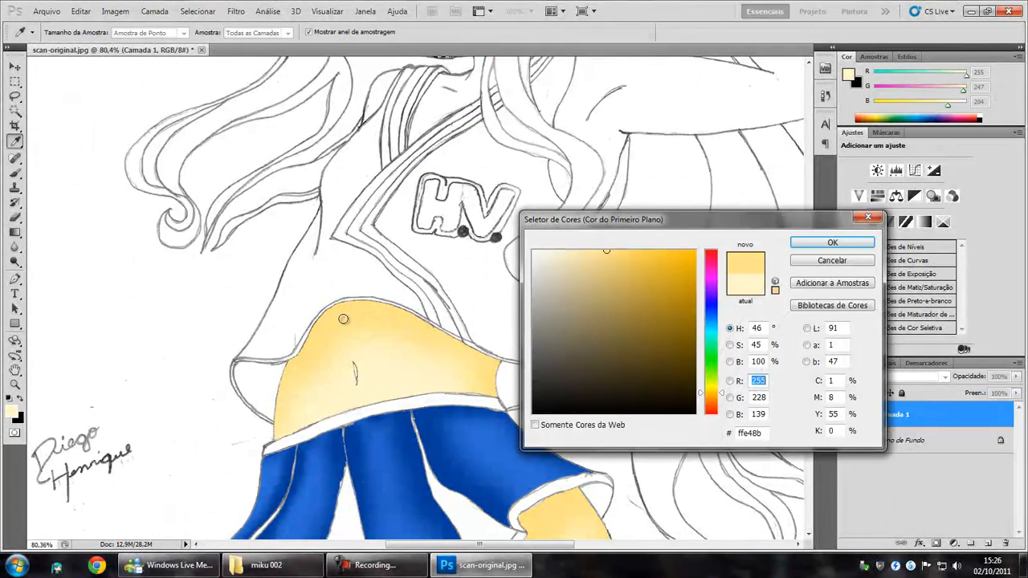
left_click(367, 307)
left_click(832, 242)
Shade the face's right edge and the skin gaps under the bangs with the darker skin tone.
left_click_drag(488, 141, 499, 463)
scroll(446, 427, "up", 5)
mouse_move(590, 173)
left_mouse_down()
mouse_move(562, 230)
mouse_move(562, 332)
mouse_move(586, 361)
left_mouse_up()
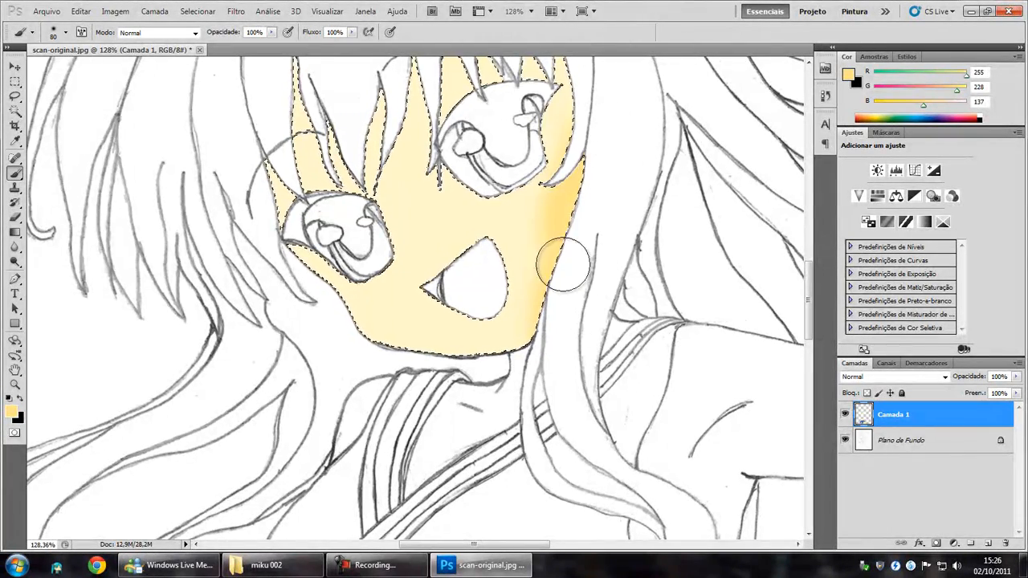
left_click_drag(631, 156, 601, 360)
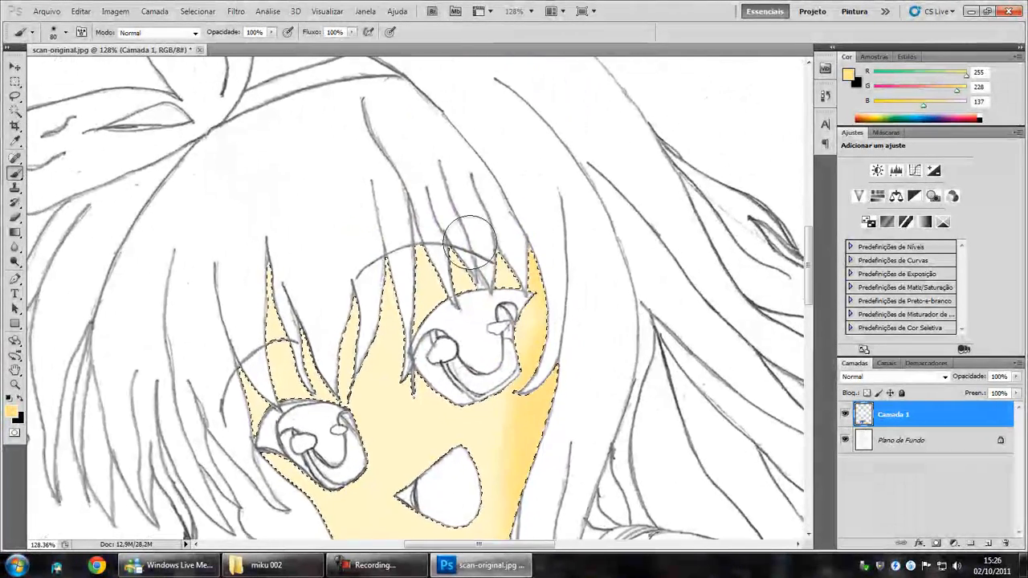
left_click_drag(553, 259, 376, 282)
left_click_drag(376, 282, 363, 346)
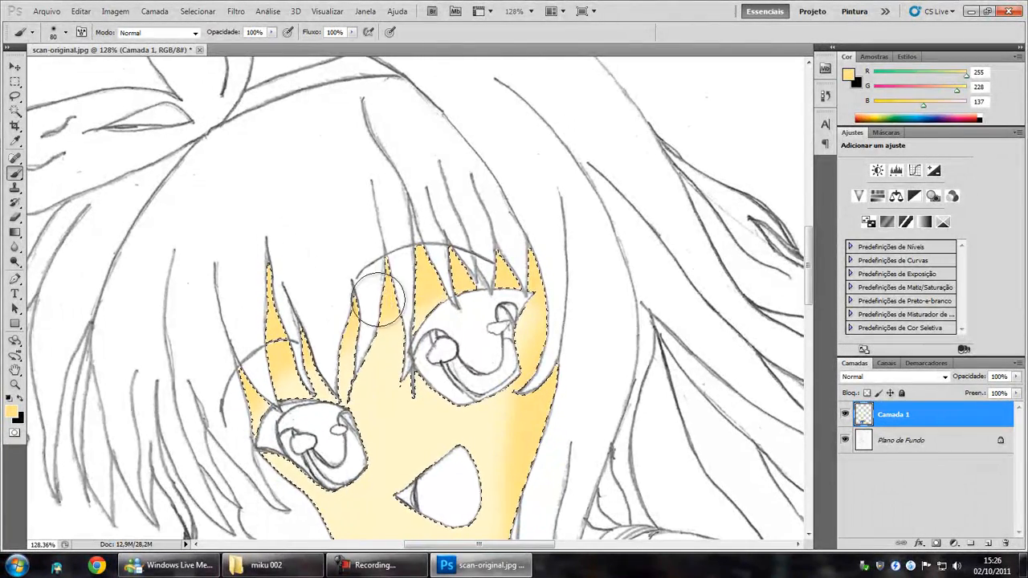
Shade the left cheek, the jawline and the skin around the eyes with the darker skin tone.
mouse_move(286, 378)
left_mouse_down()
mouse_move(354, 230)
mouse_move(370, 77)
left_mouse_up()
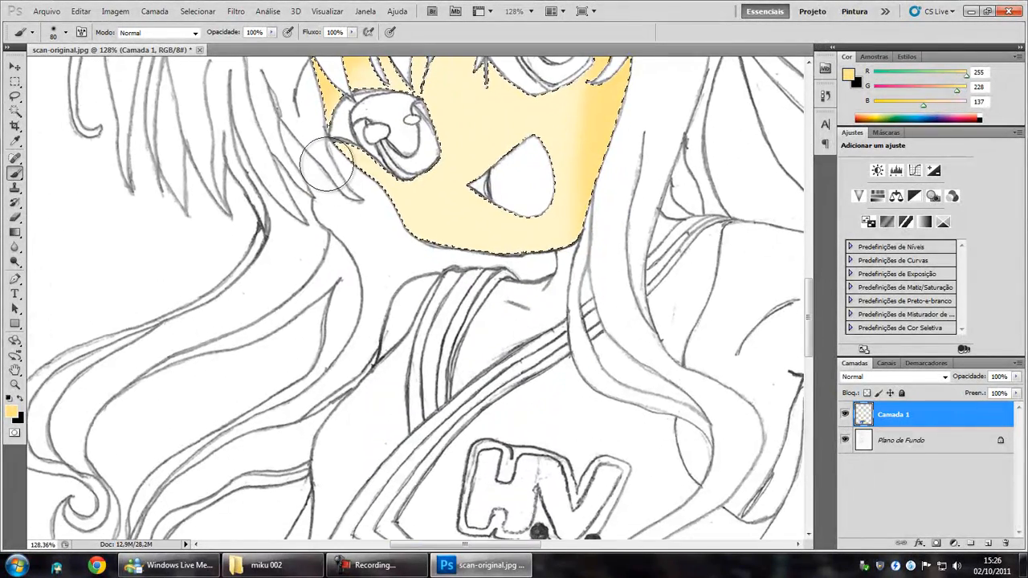
mouse_move(363, 195)
left_mouse_down()
mouse_move(381, 227)
mouse_move(409, 254)
left_mouse_up()
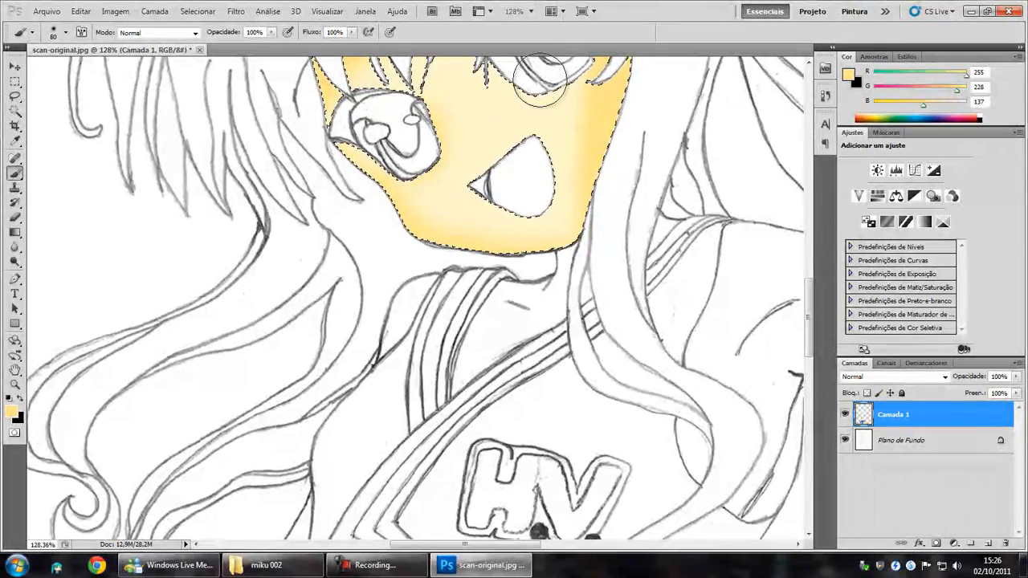
scroll(486, 264, "down", 5)
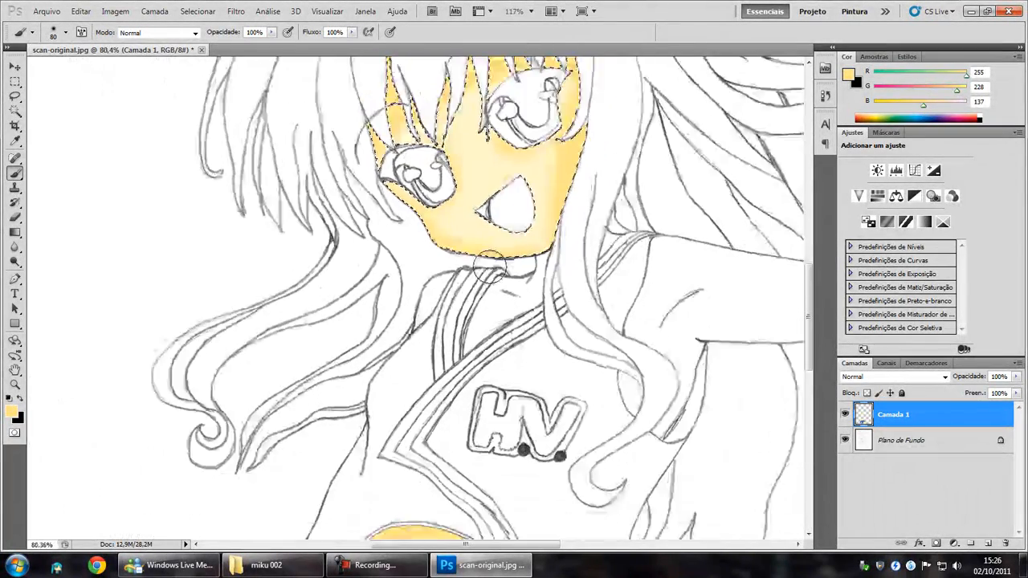
scroll(506, 265, "up", 6)
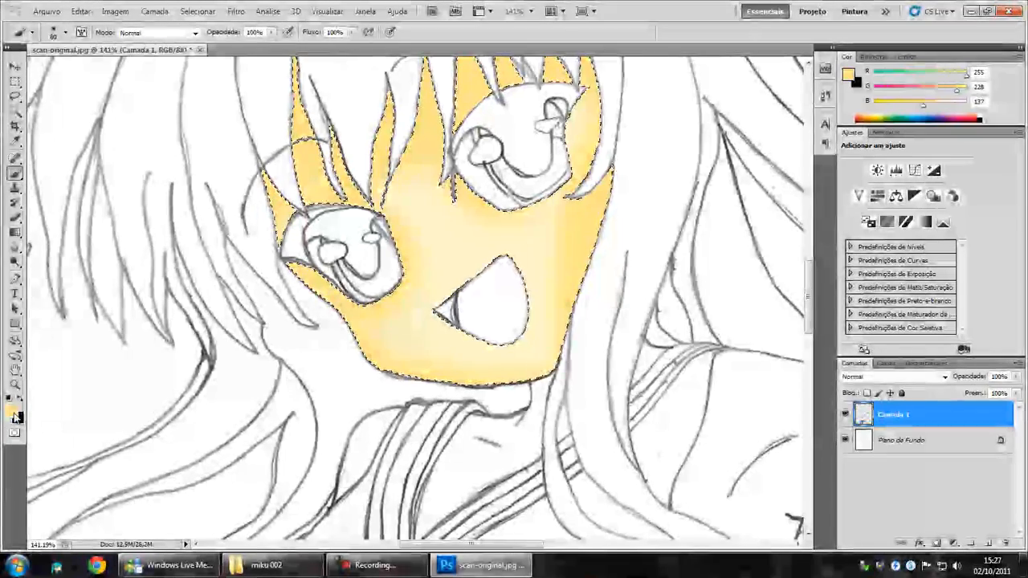
Set the foreground to pale cream (RGB 255, 247, 204) and brush a highlight over the centre of the face.
left_click(12, 411)
left_click(558, 255)
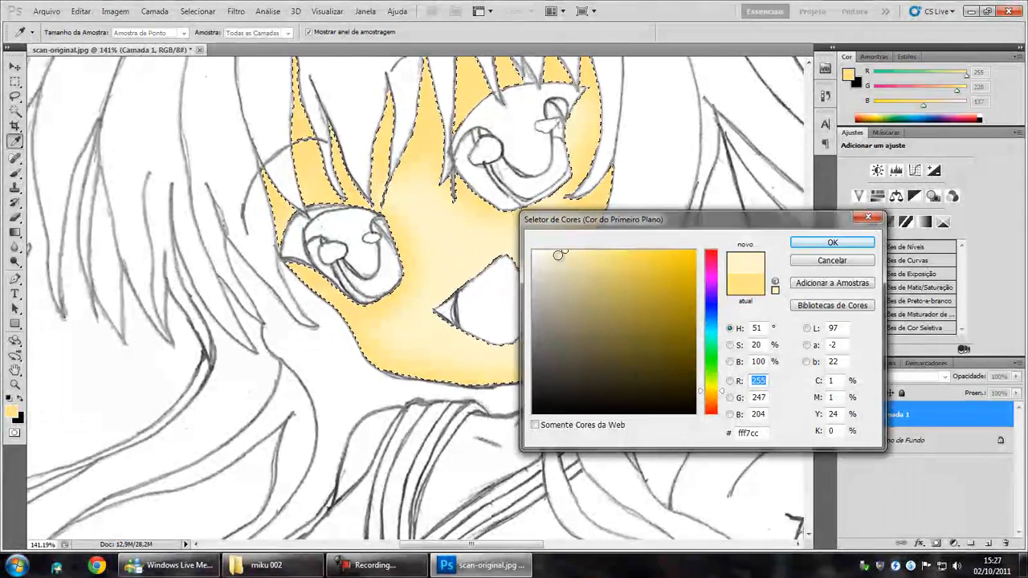
left_click(827, 245)
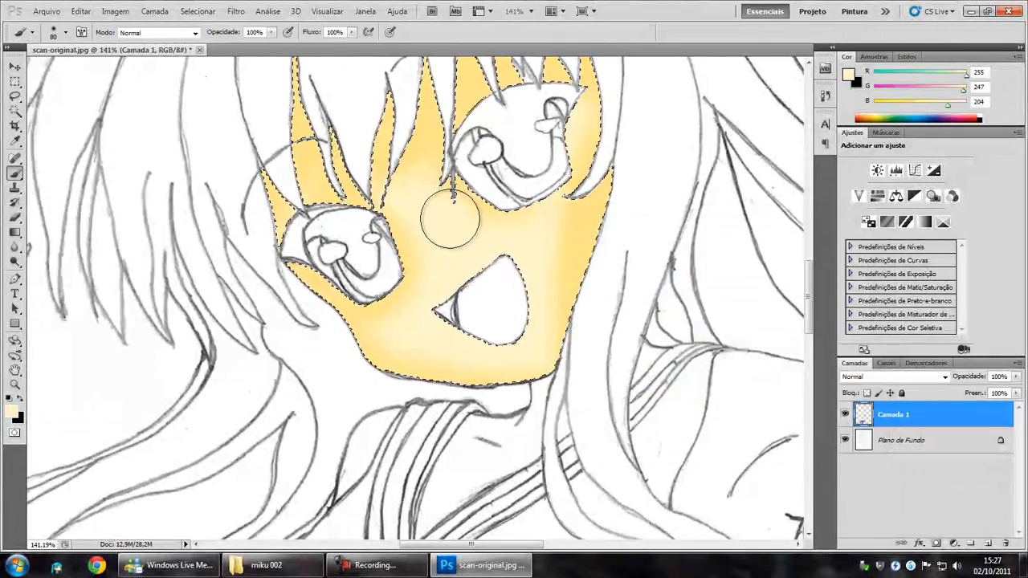
mouse_move(475, 236)
left_mouse_down()
mouse_move(555, 249)
mouse_move(557, 233)
mouse_move(533, 281)
mouse_move(531, 252)
mouse_move(559, 225)
mouse_move(407, 312)
mouse_move(397, 326)
mouse_move(427, 338)
left_mouse_up()
scroll(530, 265, "down", 5)
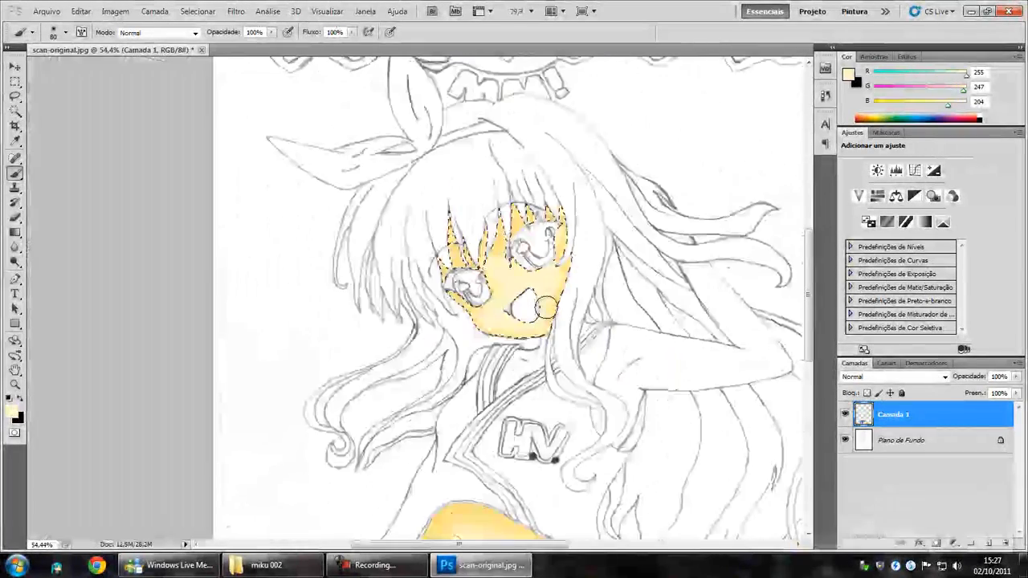
scroll(530, 261, "up", 4)
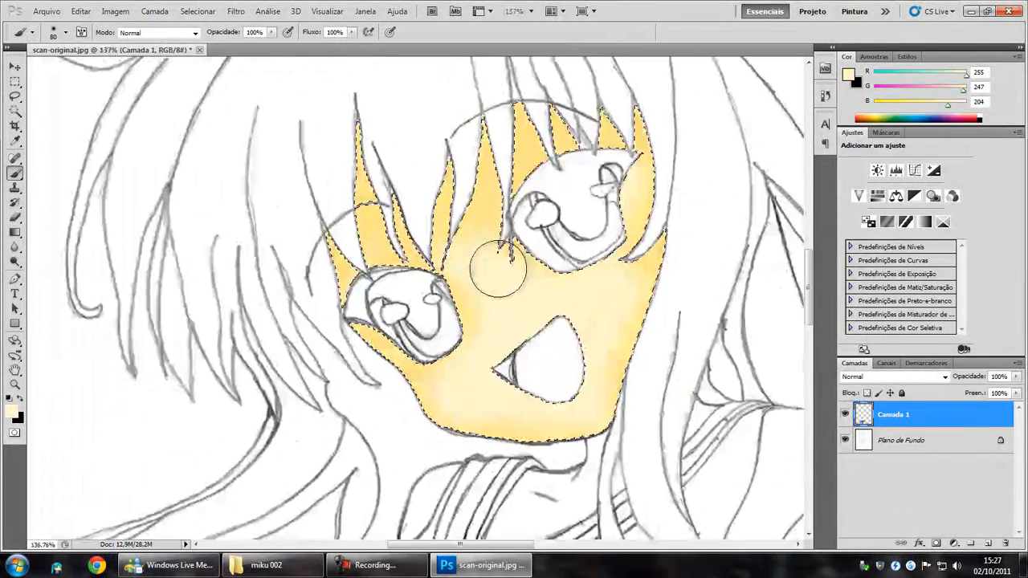
Lower the brush hardness to its softest setting and blend the pale cream across the nose, cheeks and chin.
right_click(493, 266)
left_click_drag(513, 320, 506, 320)
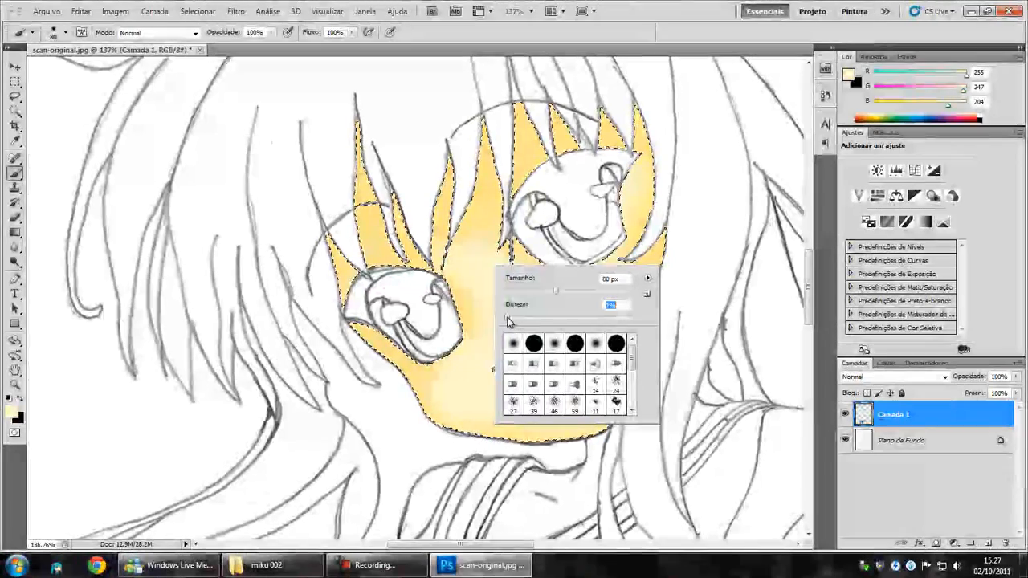
left_click(474, 273)
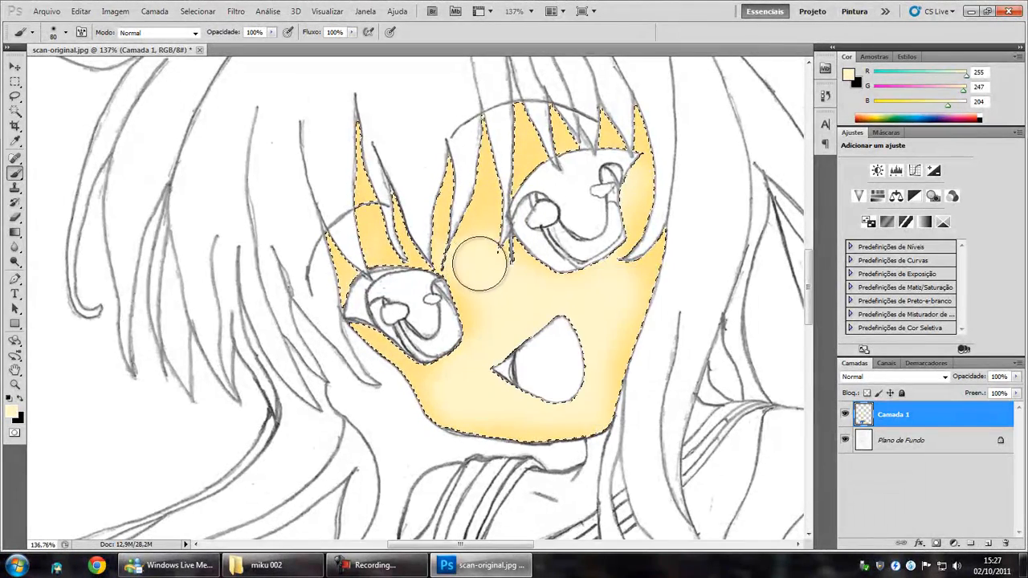
mouse_move(461, 269)
left_mouse_down()
mouse_move(493, 332)
mouse_move(510, 297)
mouse_move(505, 265)
mouse_move(464, 223)
mouse_move(457, 248)
mouse_move(501, 321)
mouse_move(537, 338)
mouse_move(617, 279)
mouse_move(588, 338)
mouse_move(578, 407)
mouse_move(546, 413)
left_mouse_up()
scroll(452, 374, "down", 3)
scroll(460, 383, "down", 2)
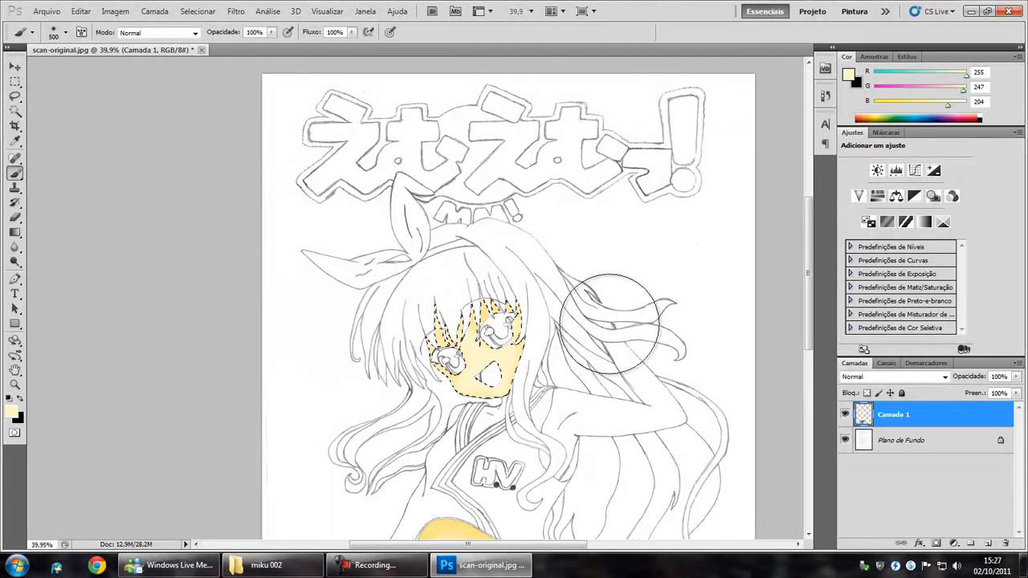
scroll(602, 330, "down", 2)
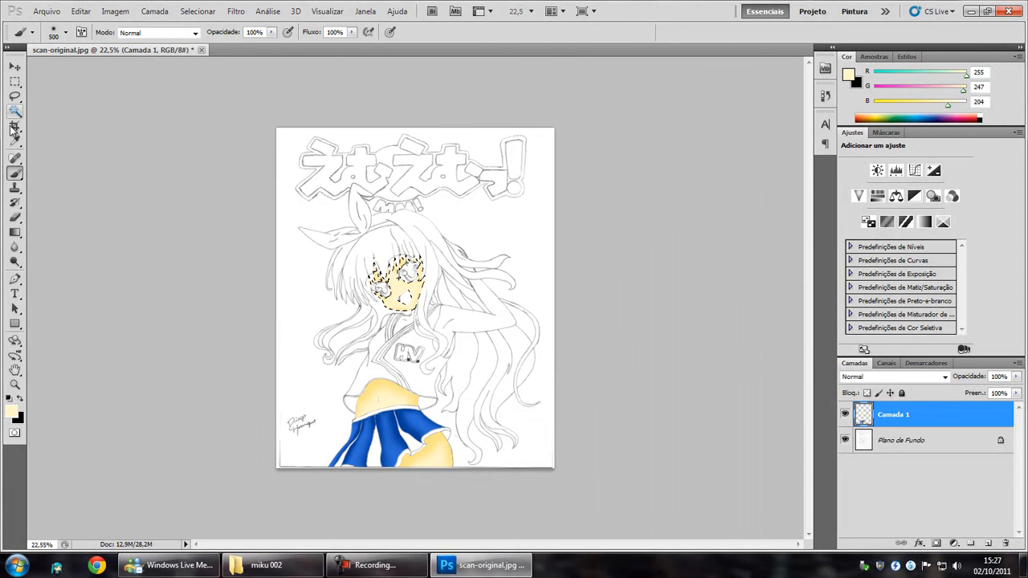
Select the U-shaped lower iris areas of both eyes on the Plano de Fundo layer with the Magic Wand at tolerance 10.
left_click(910, 447)
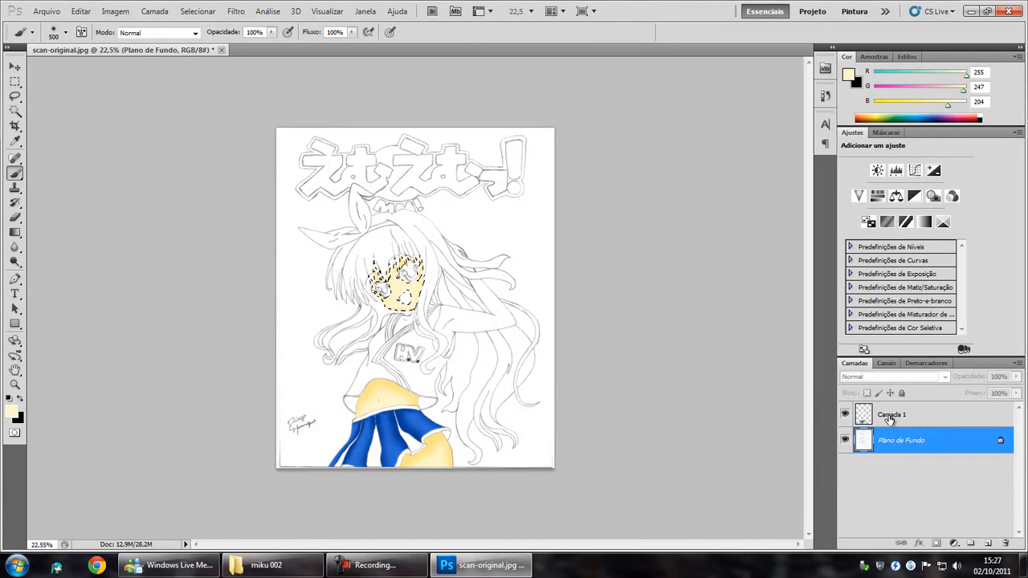
left_click(15, 110)
scroll(408, 274, "up", 5)
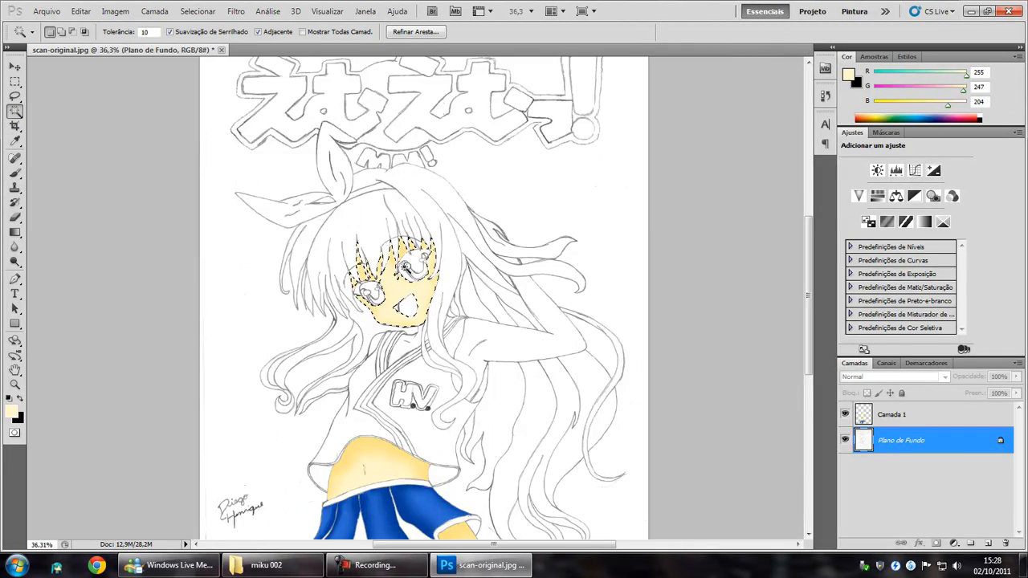
left_click(434, 294)
scroll(434, 294, "up", 4)
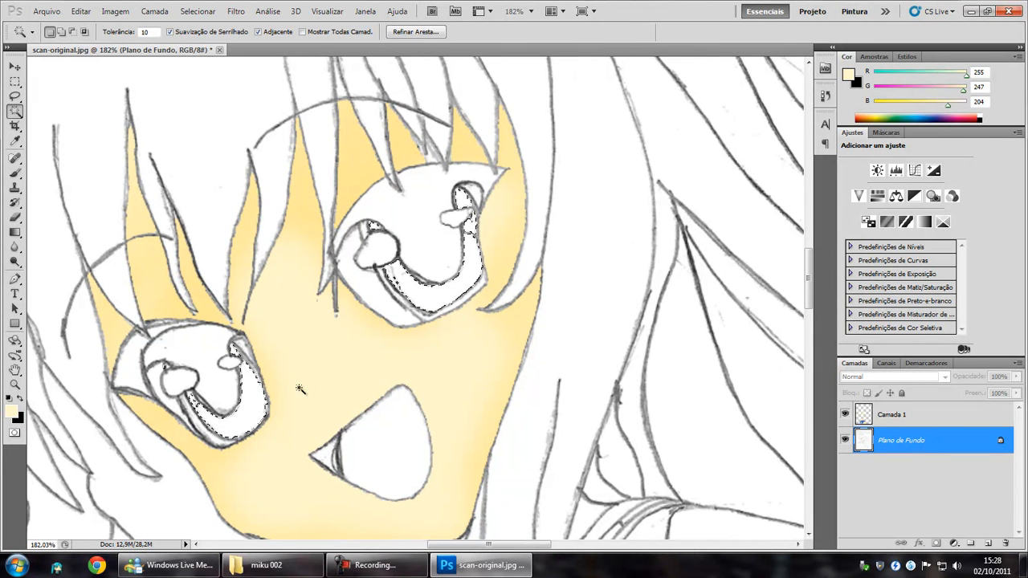
scroll(538, 377, "down", 1)
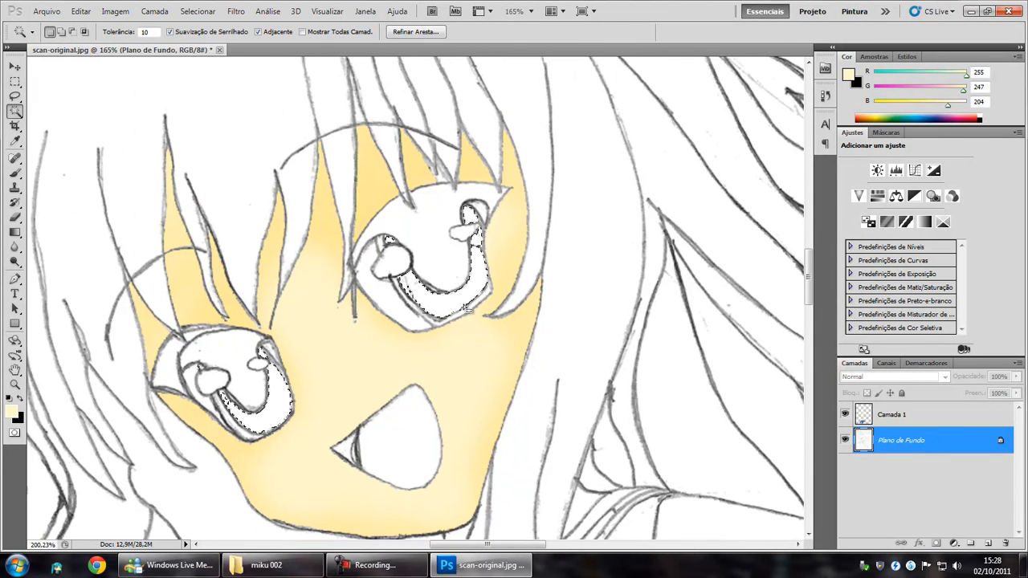
scroll(467, 309, "up", 7)
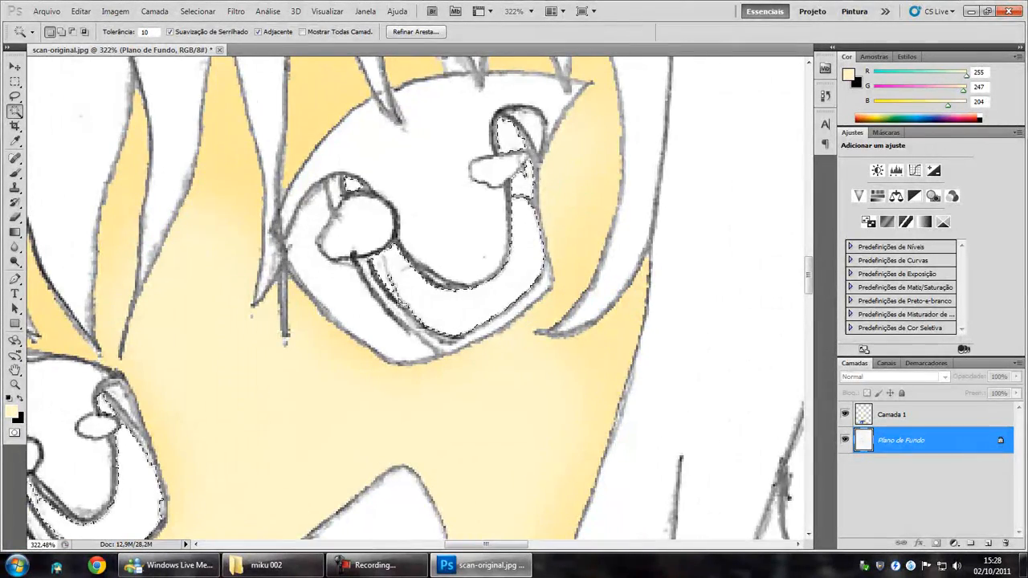
scroll(399, 303, "down", 7)
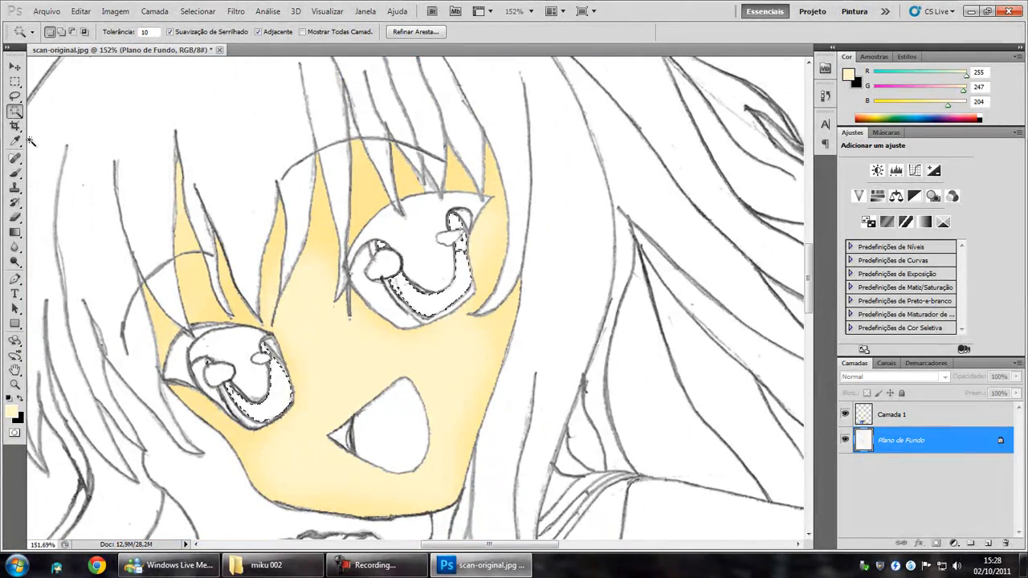
Paint the selected lower irises bright green (RGB 4, 228, 78) on the Camada 1 layer with the 500-pixel brush.
left_click(15, 175)
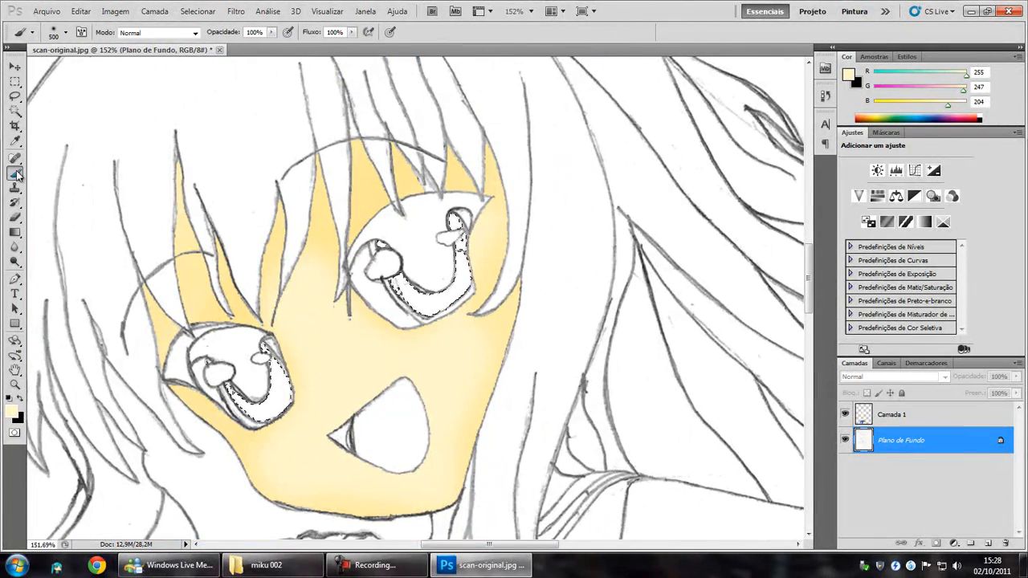
left_click(905, 418)
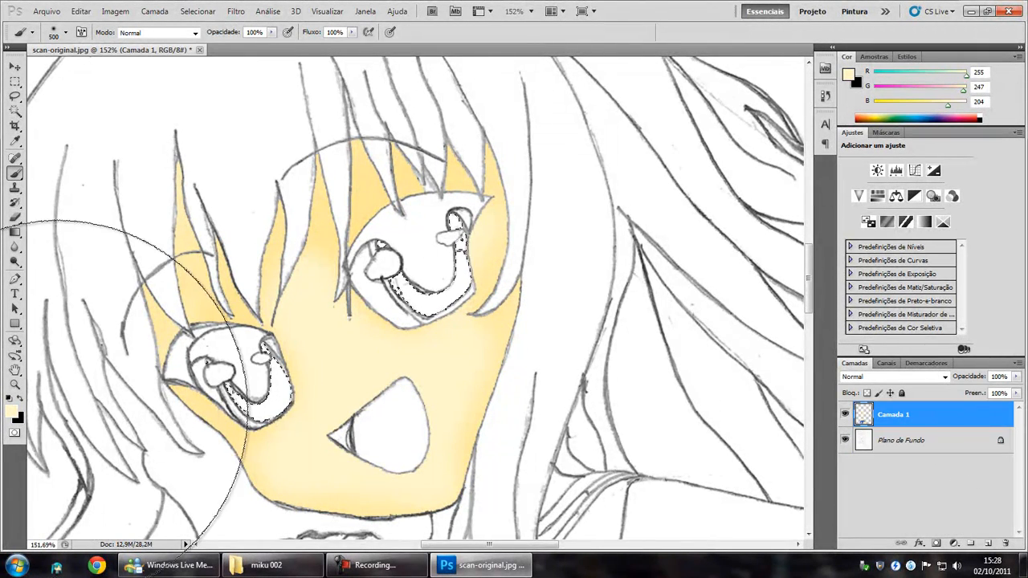
left_click(12, 415)
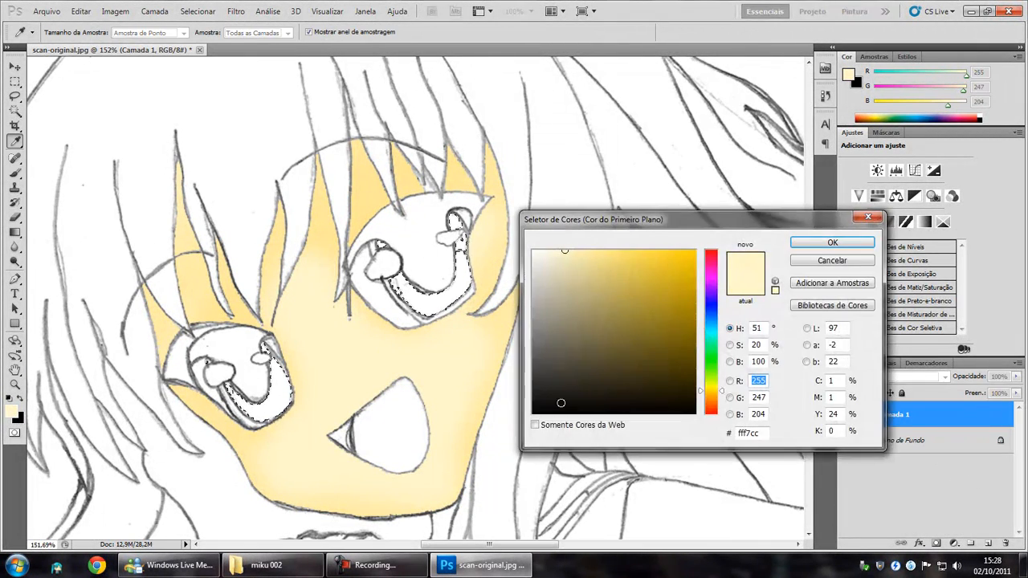
left_click_drag(710, 343, 711, 357)
left_click(687, 284)
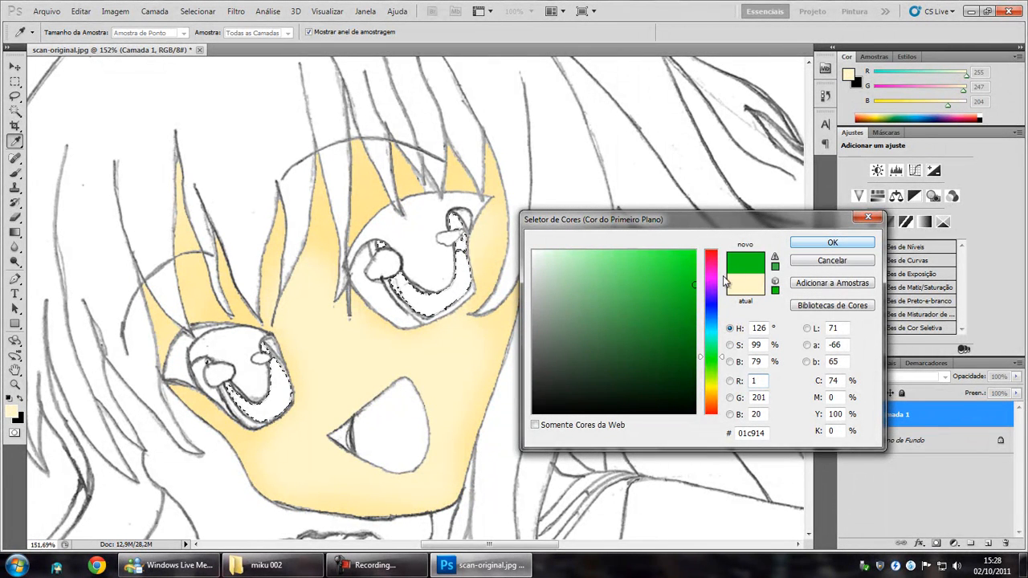
left_click_drag(717, 366, 721, 363)
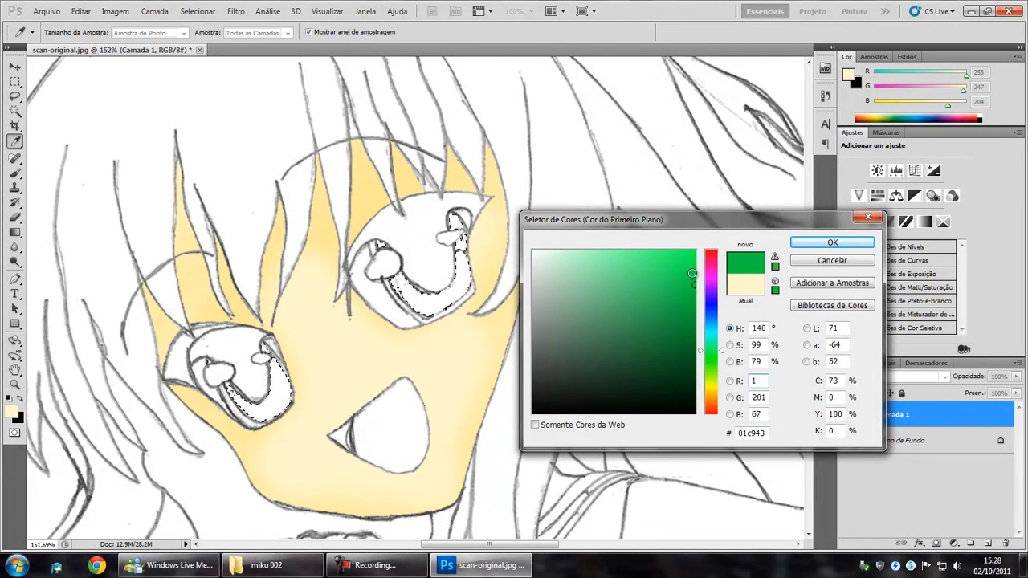
left_click_drag(691, 273, 699, 269)
left_click(817, 245)
key("b")
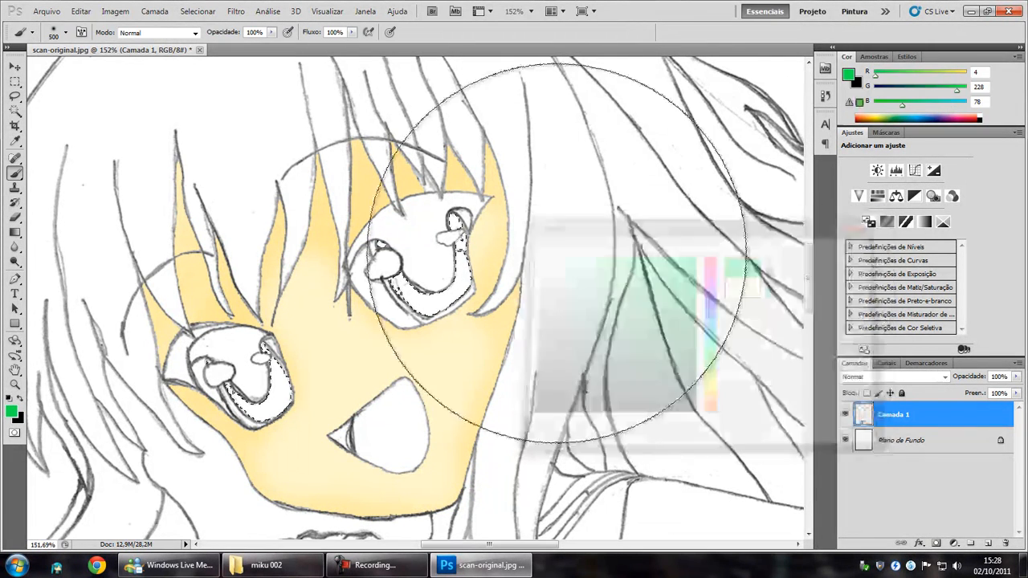
mouse_move(528, 297)
left_mouse_down()
mouse_move(474, 275)
mouse_move(288, 346)
mouse_move(307, 355)
mouse_move(601, 276)
mouse_move(236, 350)
left_mouse_up()
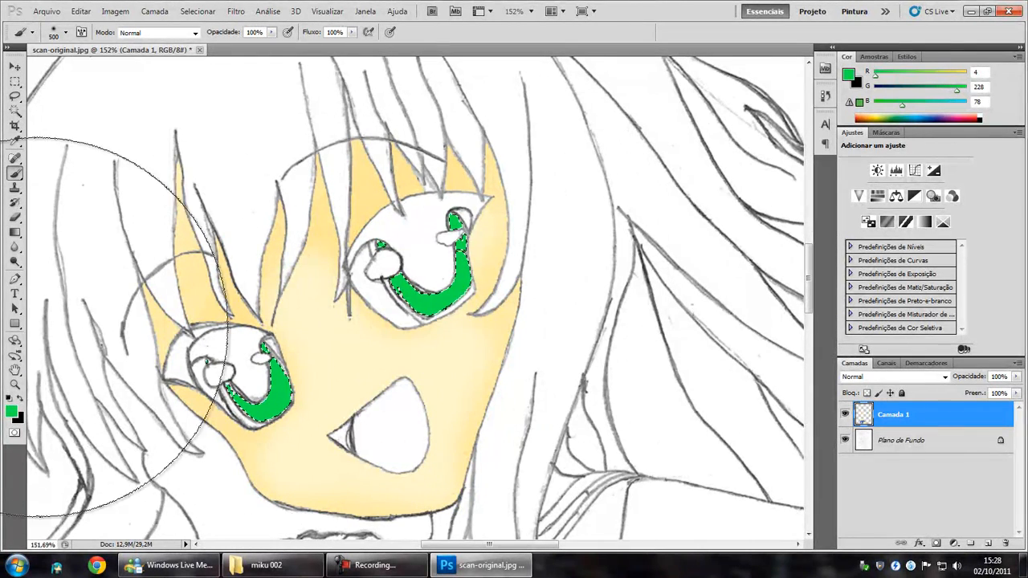
Select the upper eye and pupil areas of both eyes on the Plano de Fundo layer with the Magic Wand.
left_click(16, 111)
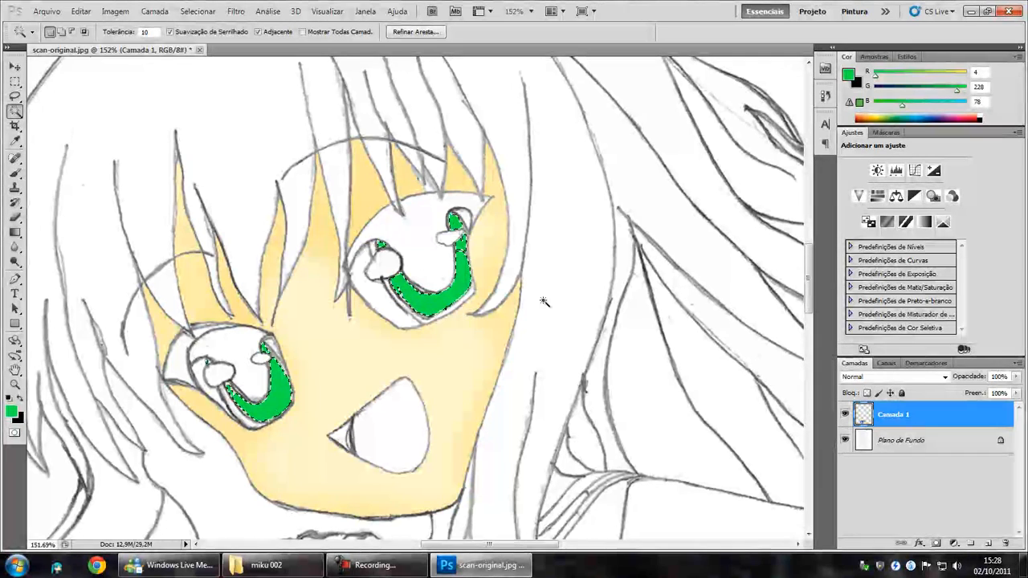
left_click(889, 444)
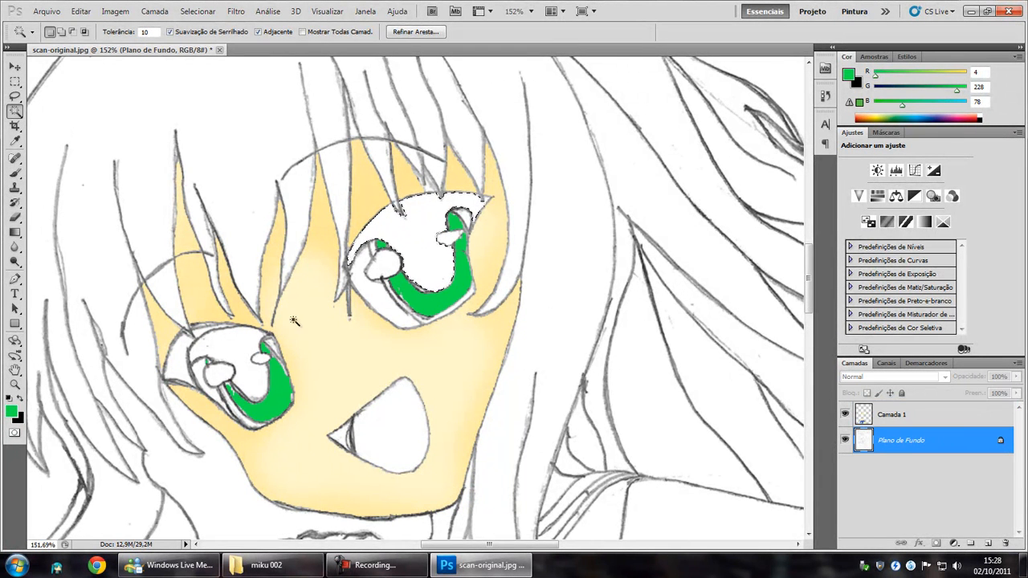
key("shift")
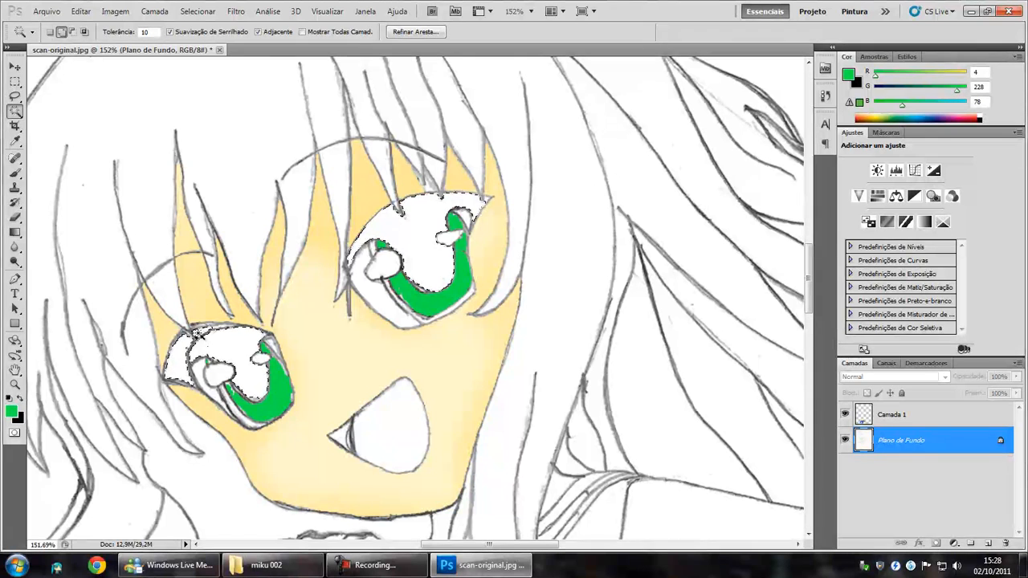
Paint the selected upper eye areas dark green (RGB 2, 70, 25) on the Camada 1 layer with the 500-pixel brush.
left_click(13, 412)
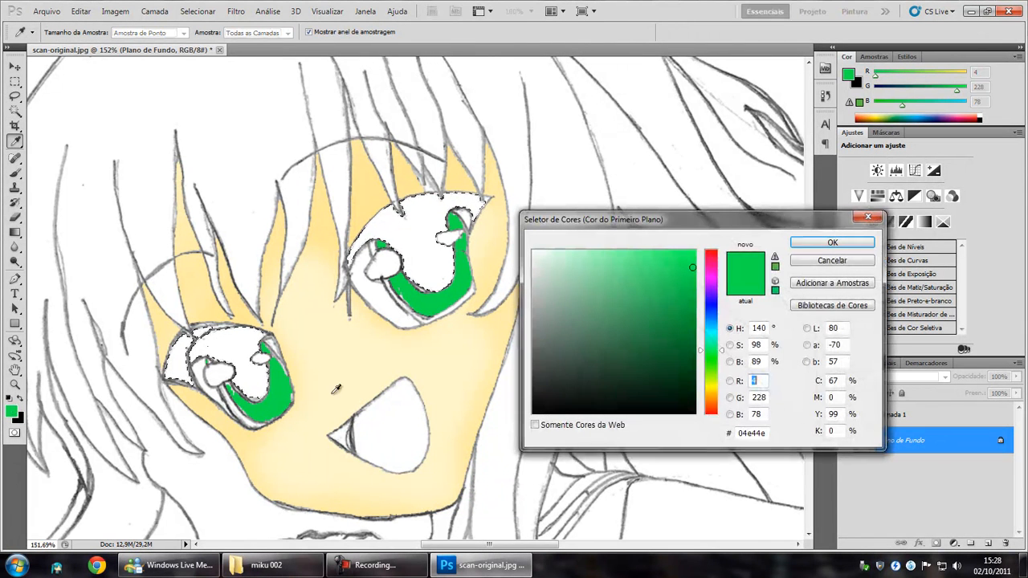
left_click_drag(643, 317, 688, 367)
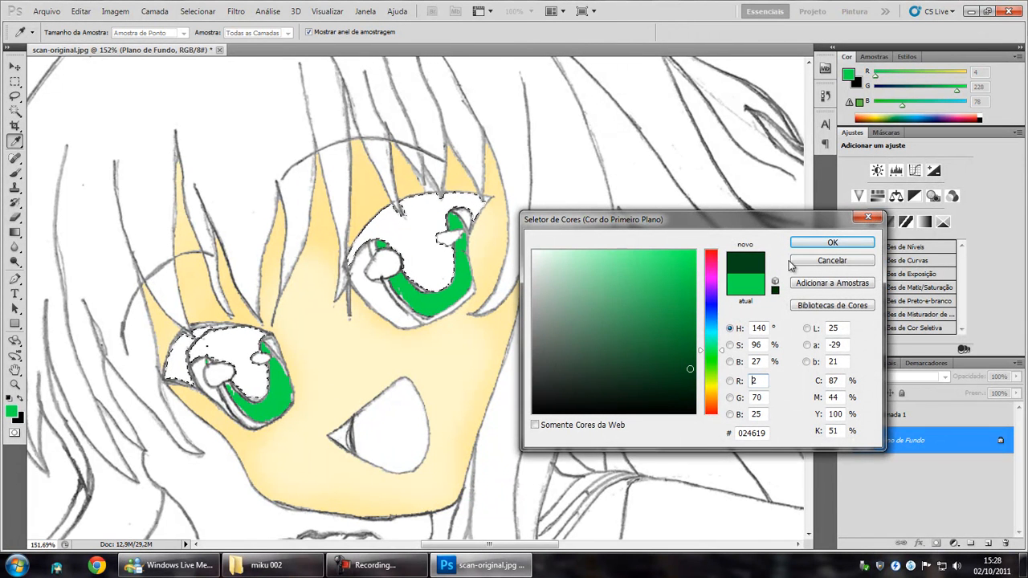
left_click(811, 243)
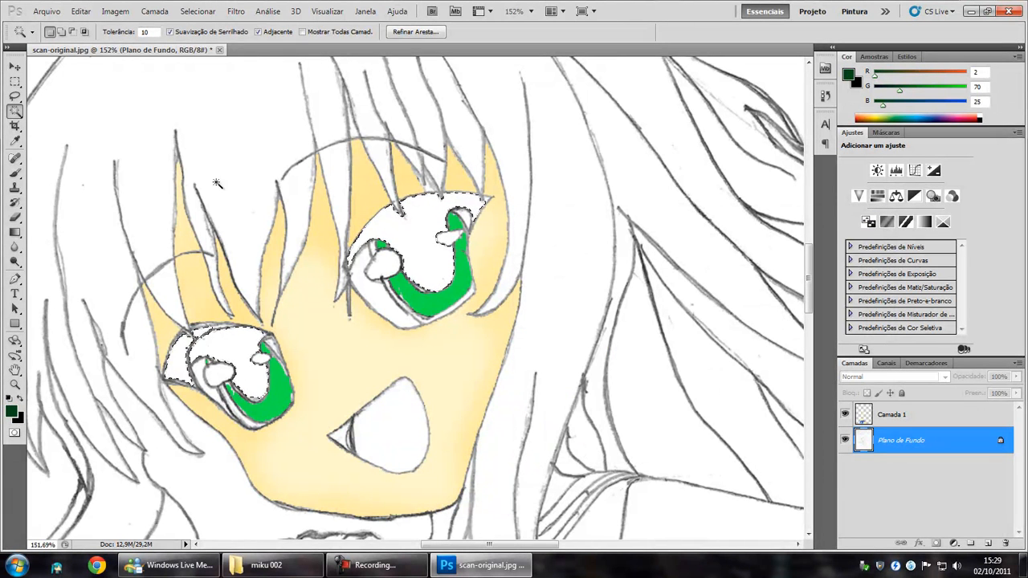
left_click(14, 175)
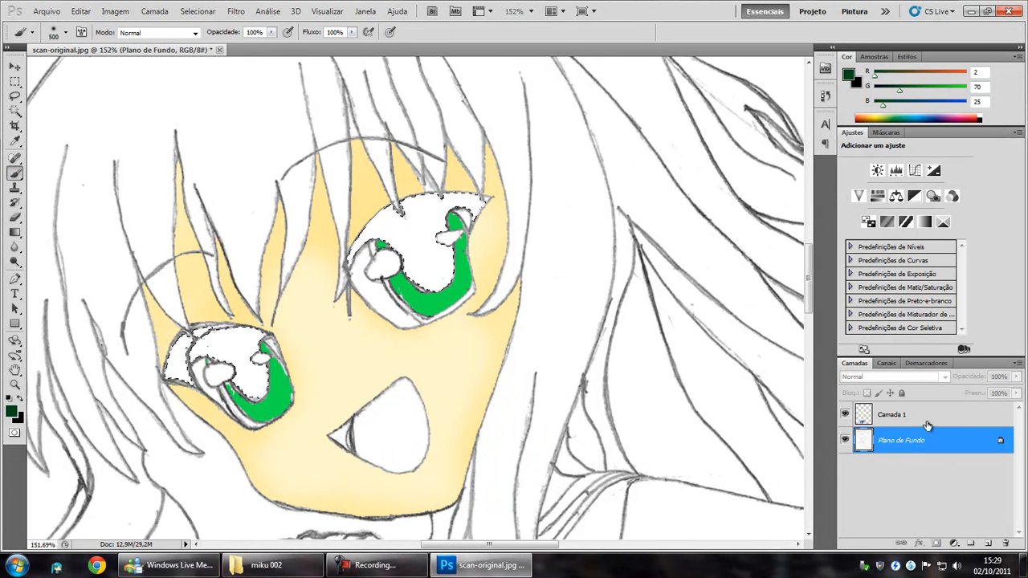
left_click(896, 416)
left_click(393, 269)
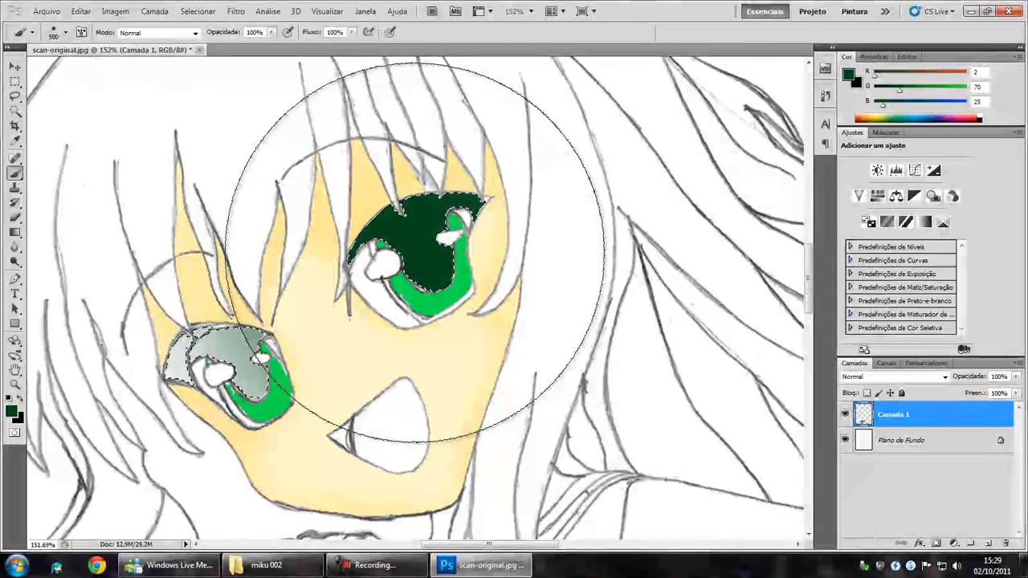
left_click(264, 332)
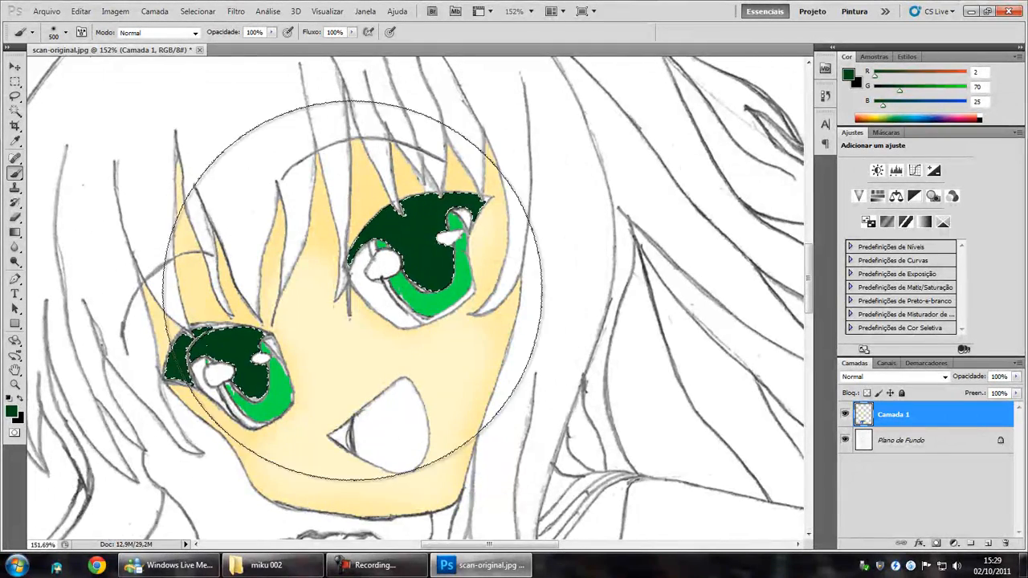
Set the foreground colour to black (RGB 0, 0, 0) and paint over the selected upper areas of both eyes.
scroll(562, 349, "down", 7)
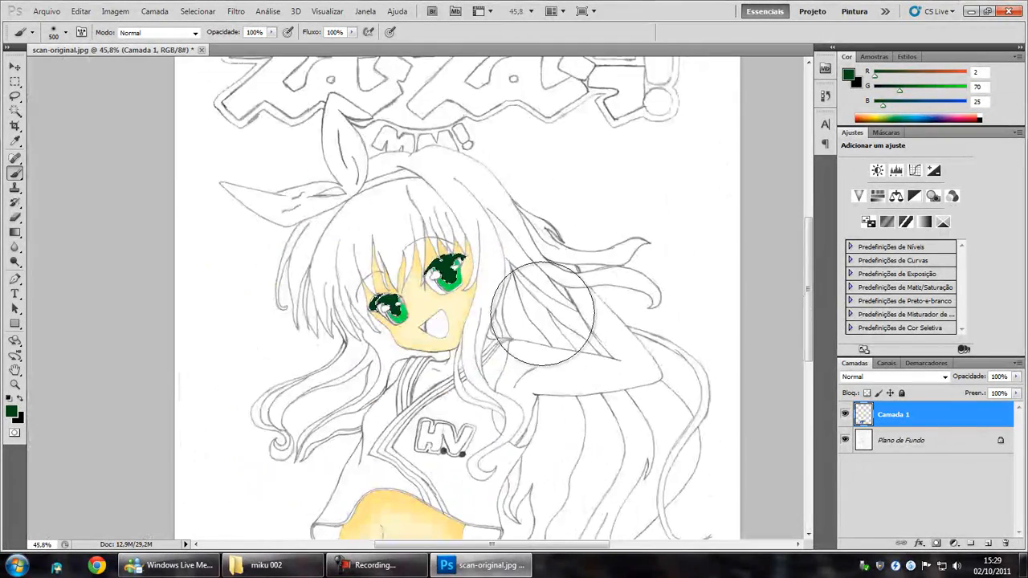
scroll(426, 293, "up", 4)
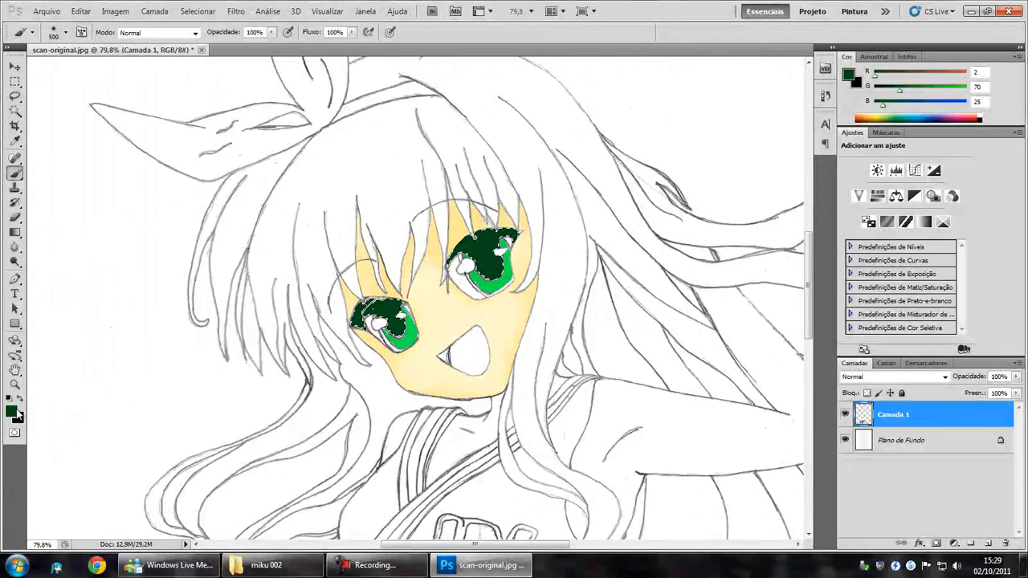
left_click(12, 411)
left_click_drag(583, 353, 583, 443)
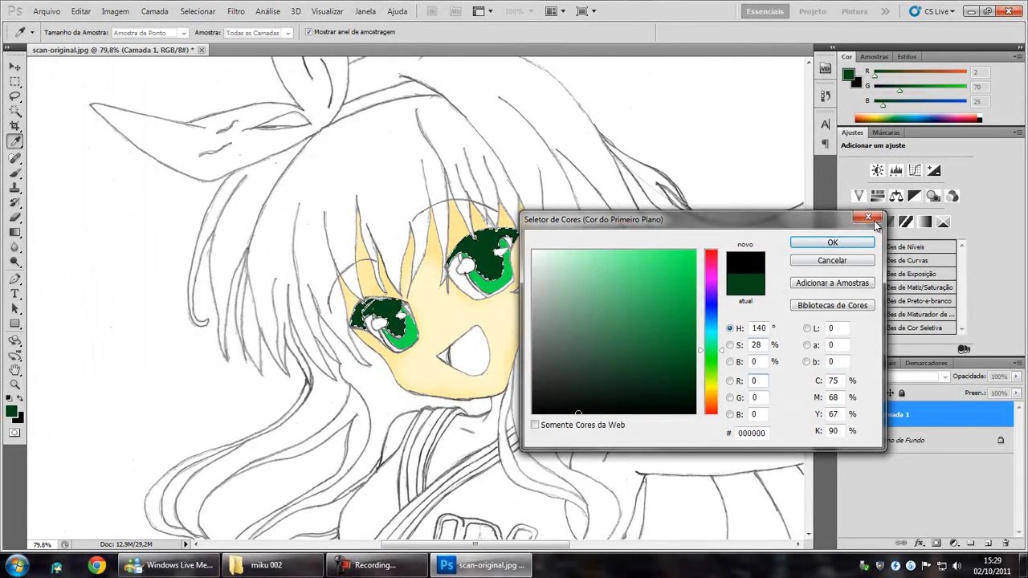
left_click(833, 243)
left_click(481, 255)
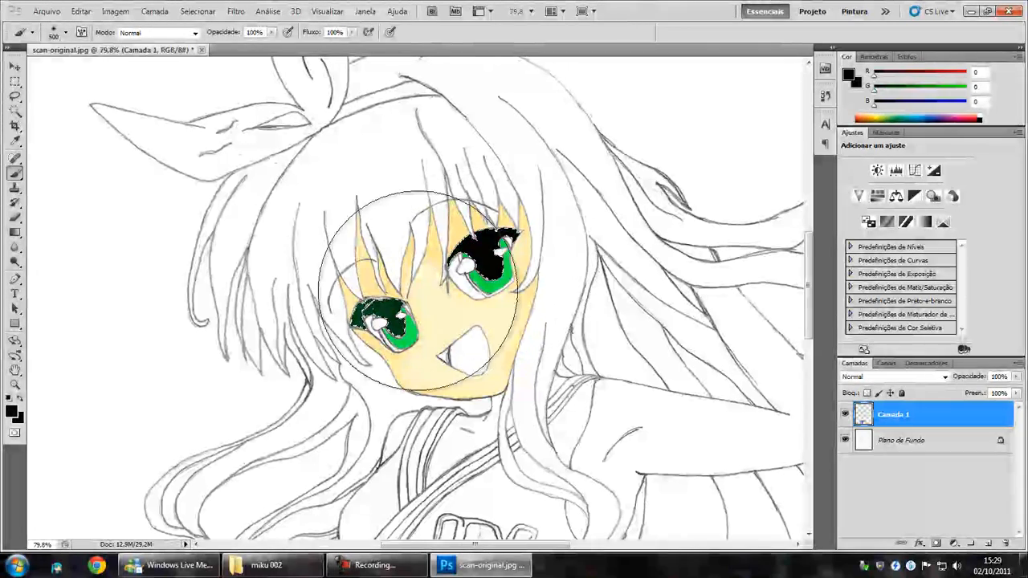
left_click(377, 317)
scroll(610, 350, "down", 4)
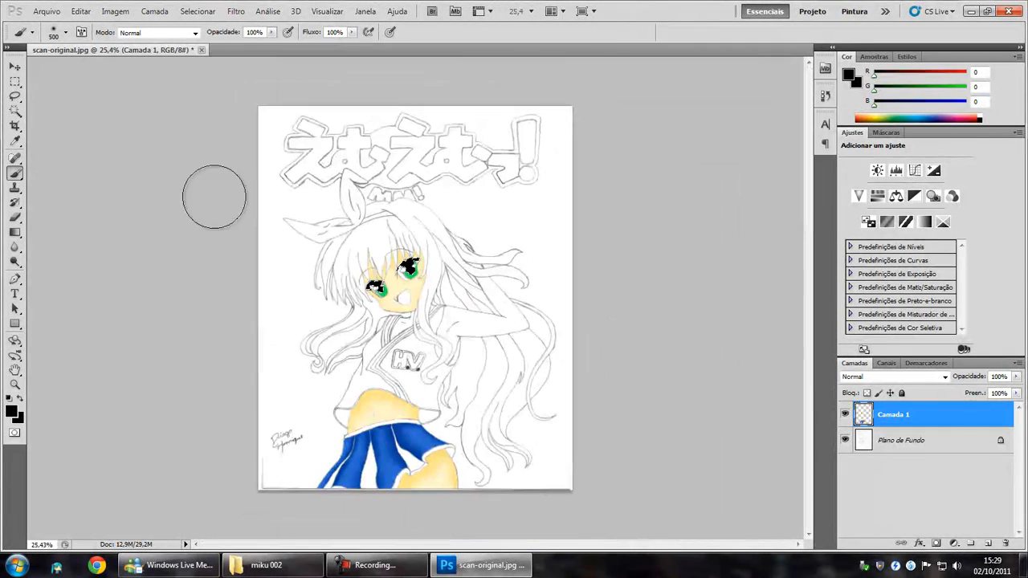
Switch to the Move tool and deselect the painted upper areas of both eyes.
left_click(15, 66)
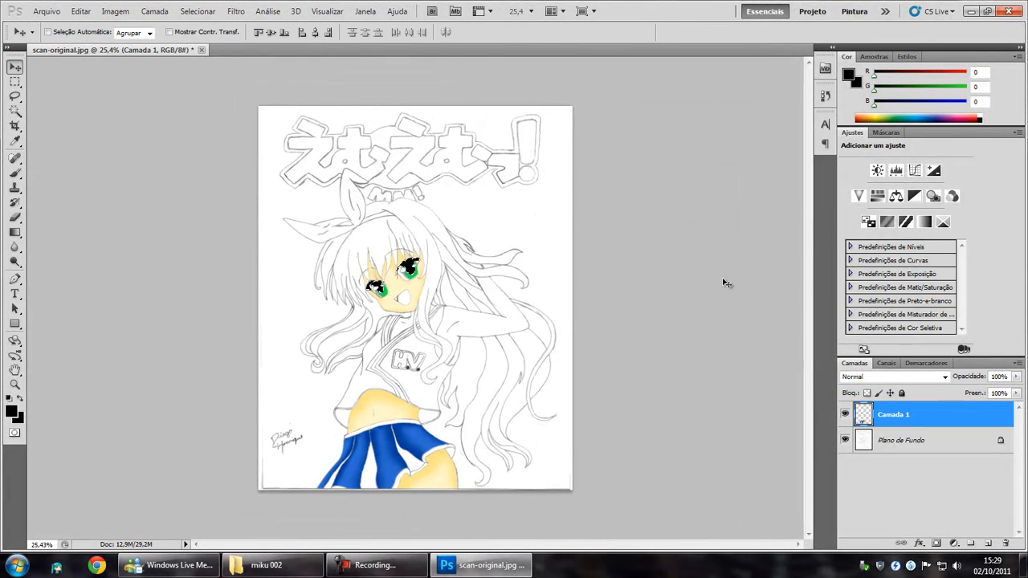
left_click(198, 11)
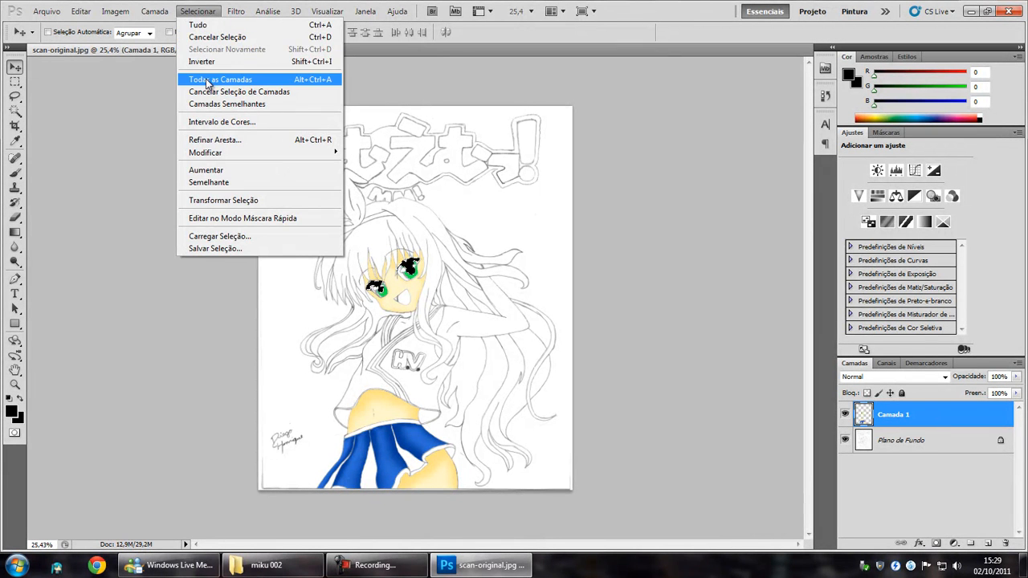
left_click(205, 37)
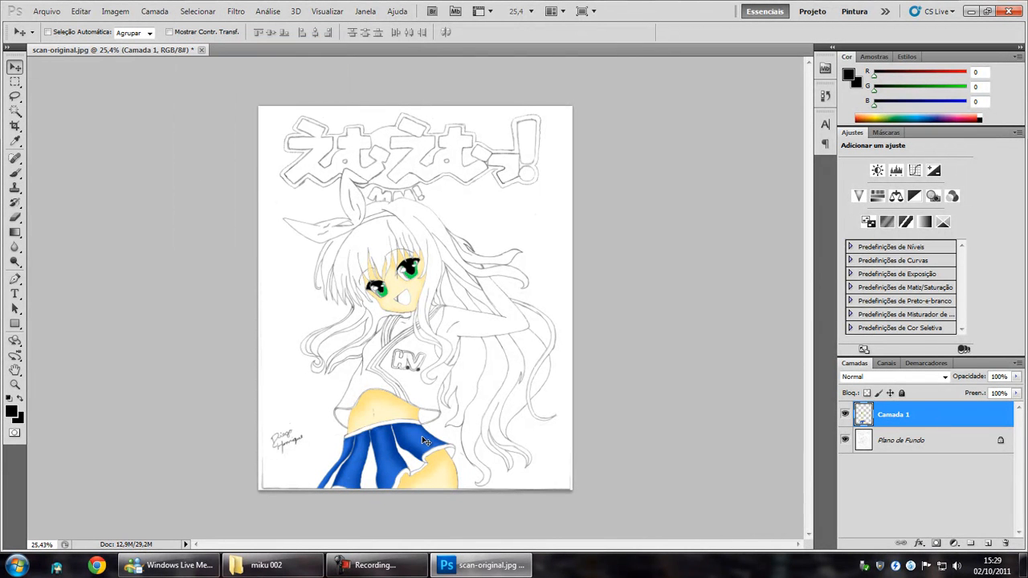
scroll(425, 441, "up", 2)
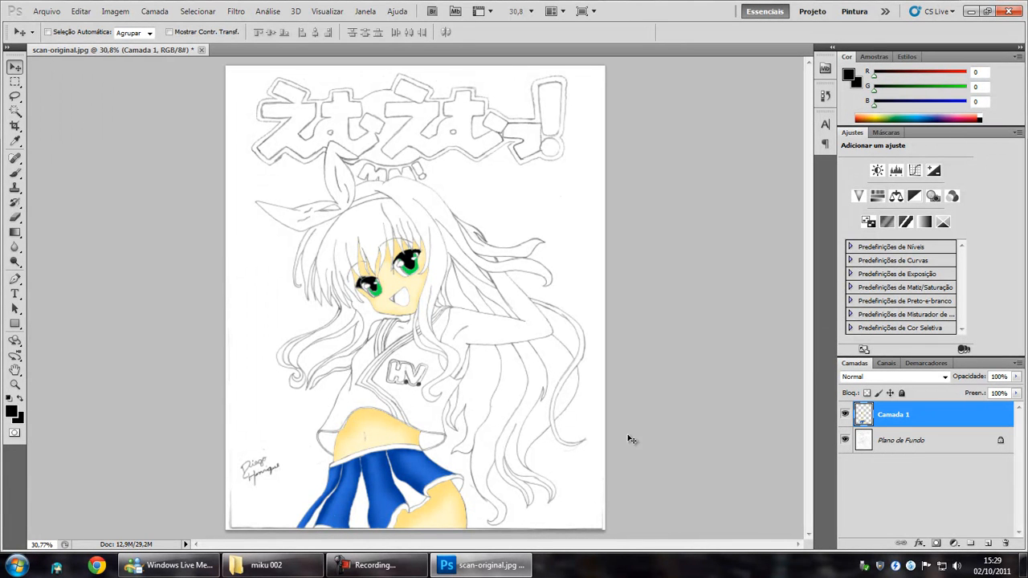
scroll(414, 408, "up", 3)
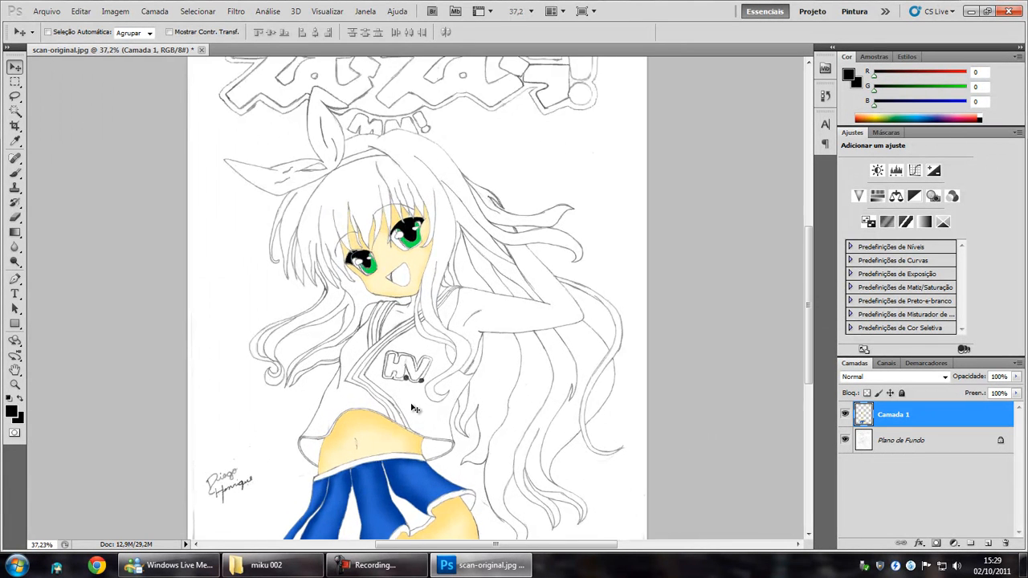
left_click_drag(415, 417, 475, 311)
mouse_move(425, 228)
left_mouse_down()
mouse_move(388, 386)
mouse_move(407, 442)
left_mouse_up()
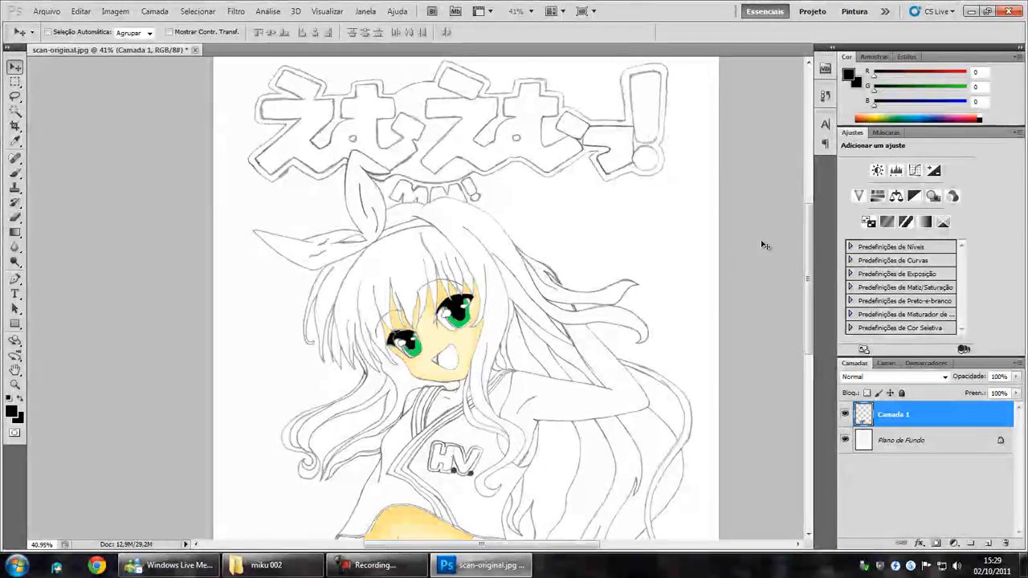